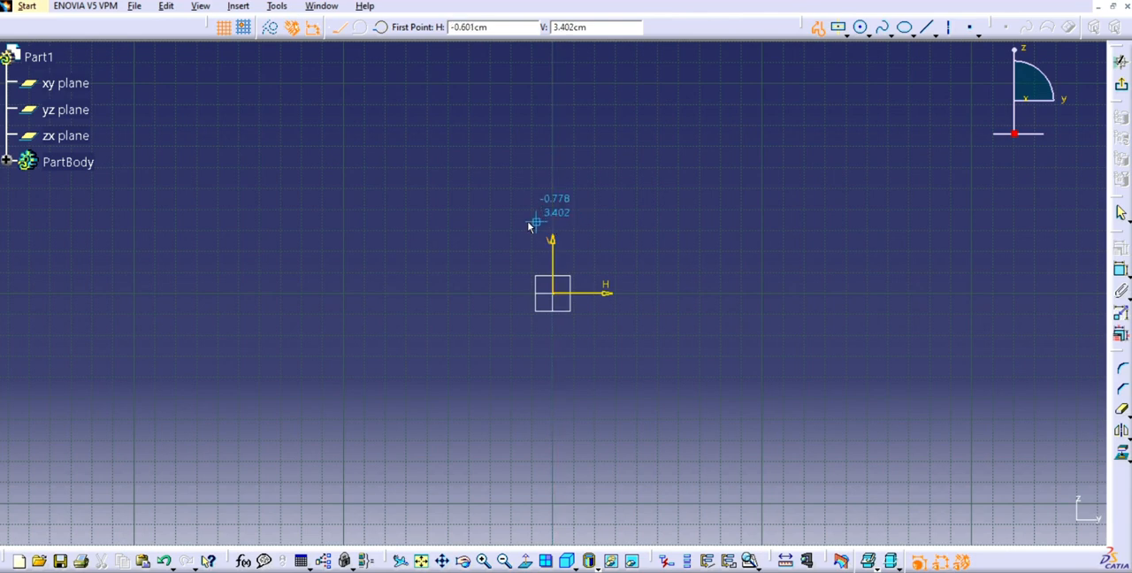
# - Sketch an open stepped profile from the vertical axis, about 18.3 cm long and 4.1 cm high, with a 1.8 cm wide lip, ending on the axis
pyautogui.click(555, 219)
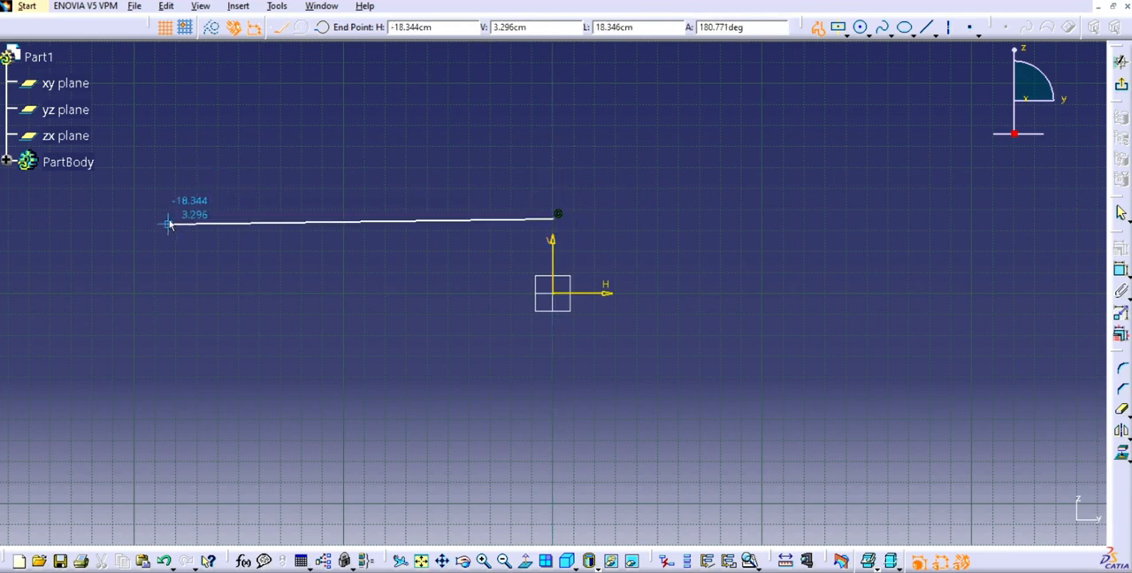
pyautogui.click(170, 219)
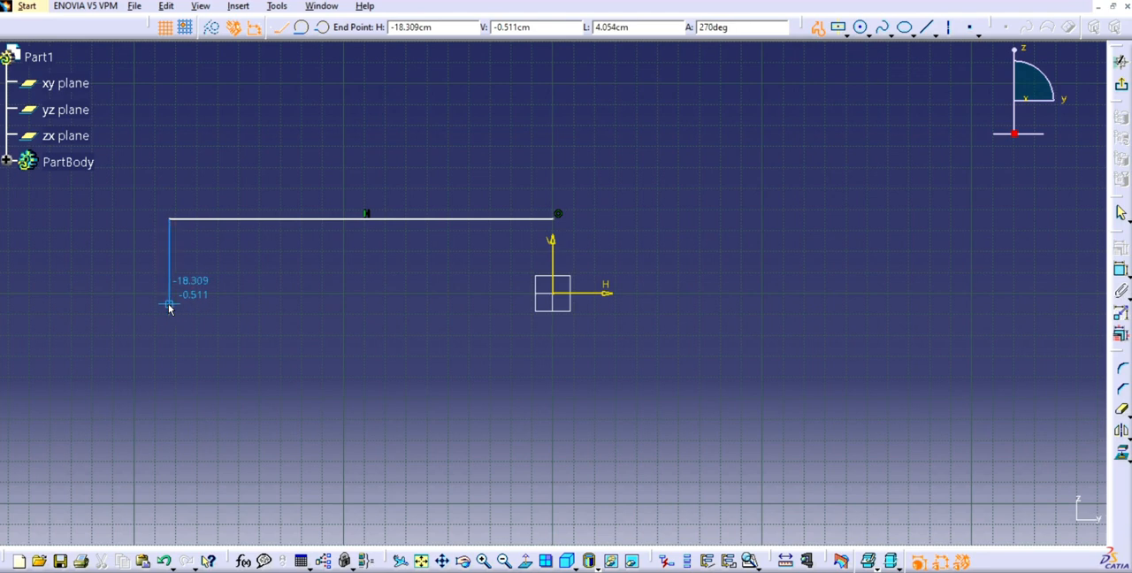
pyautogui.click(171, 304)
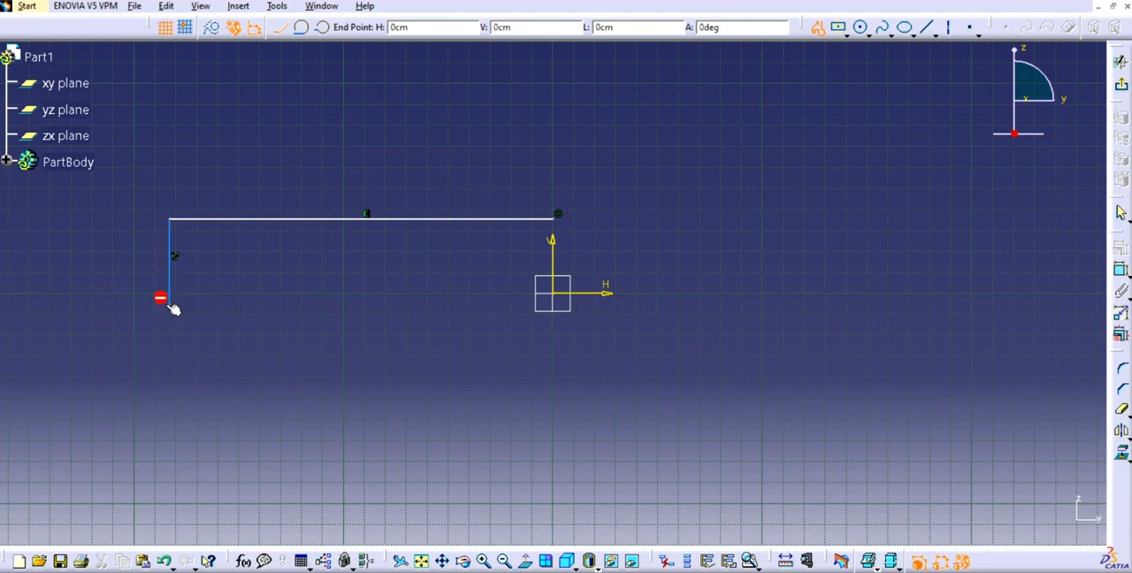
pyautogui.click(210, 283)
pyautogui.doubleClick(559, 279)
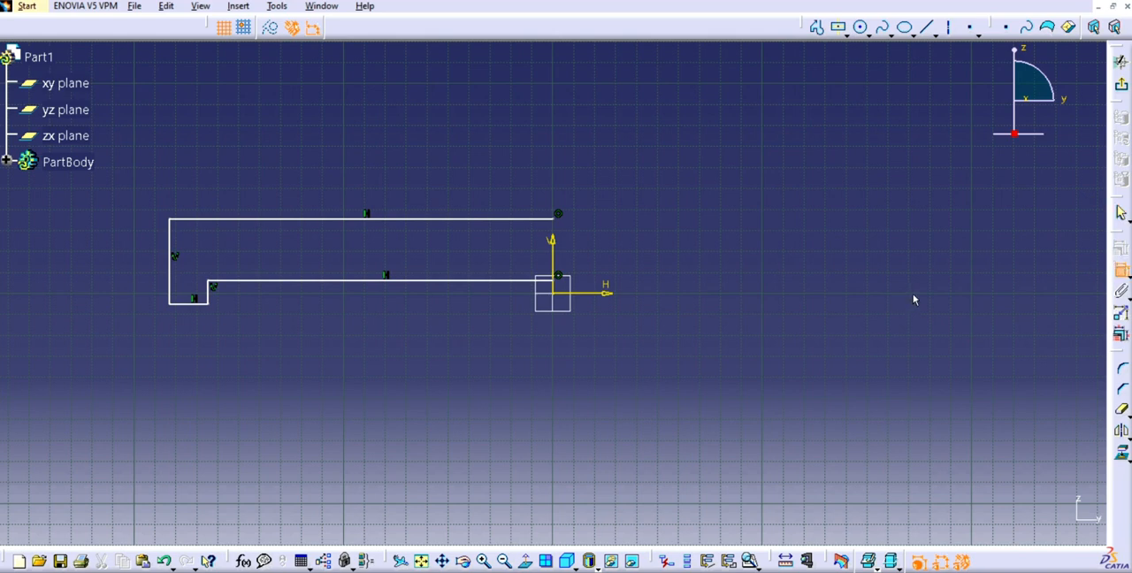
# - Dimension the profile's upper horizontal line and set its length to 31.2 cm
pyautogui.click(442, 219)
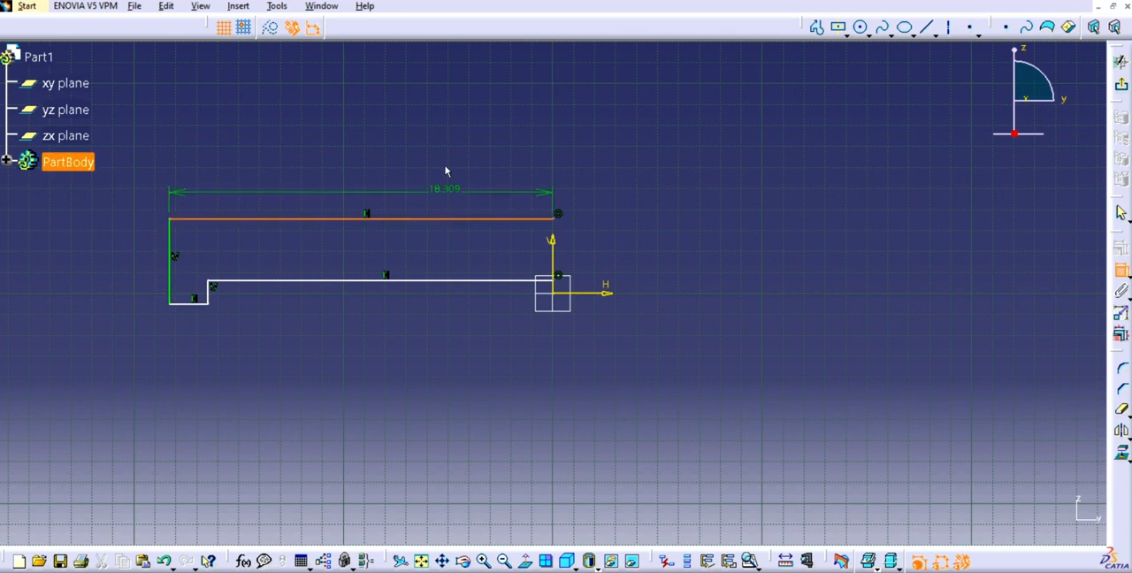
pyautogui.click(448, 162)
pyautogui.doubleClick(449, 162)
pyautogui.write('3')
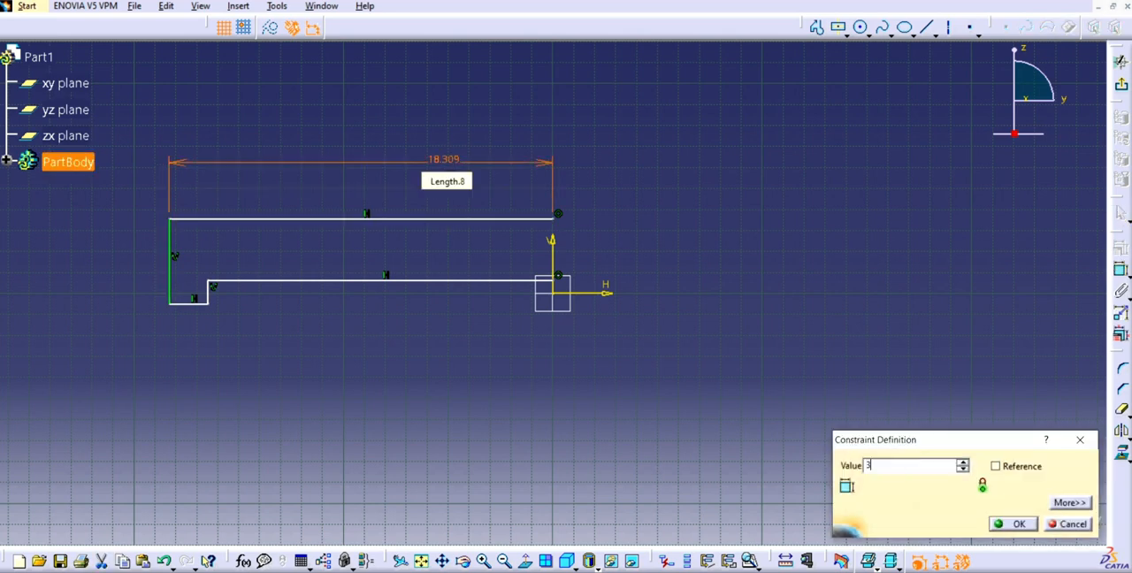
pyautogui.write('1.2cm')
pyautogui.press('Return')
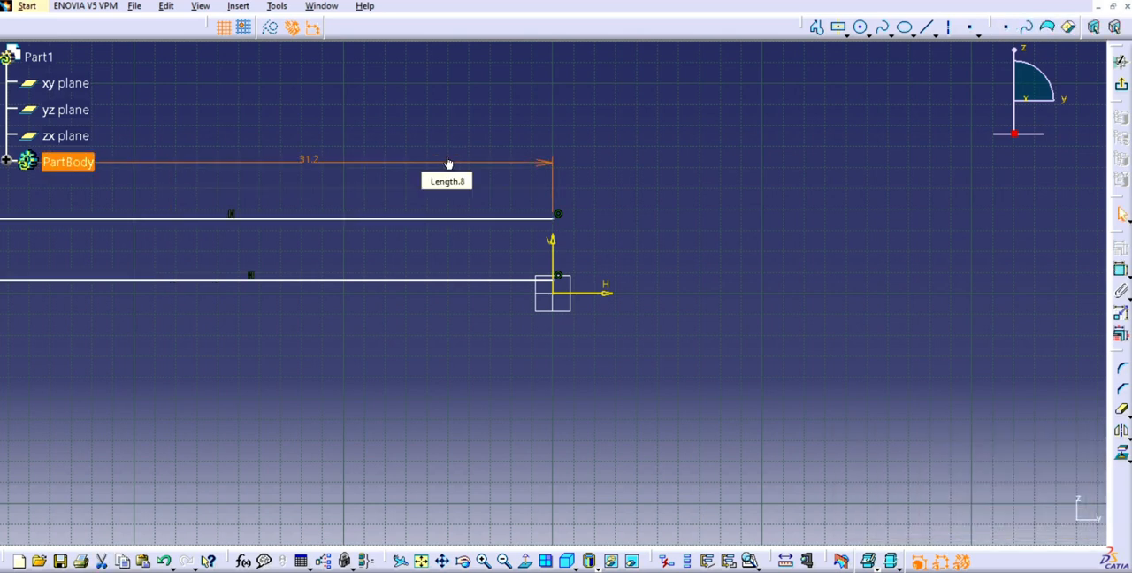
pyautogui.click(421, 561)
pyautogui.click(485, 561)
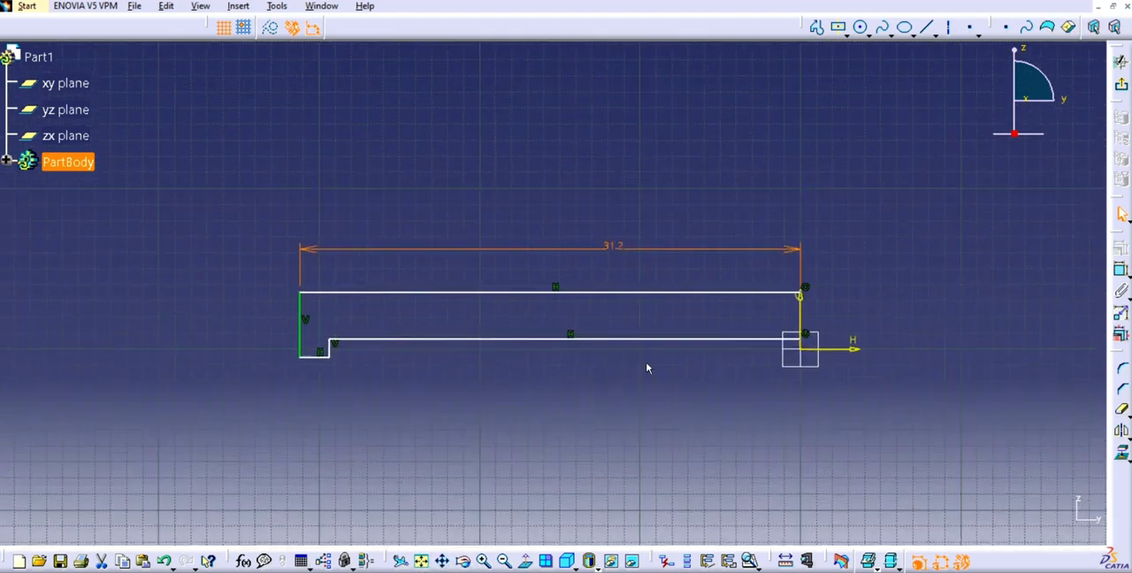
pyautogui.click(1120, 269)
pyautogui.click(275, 369)
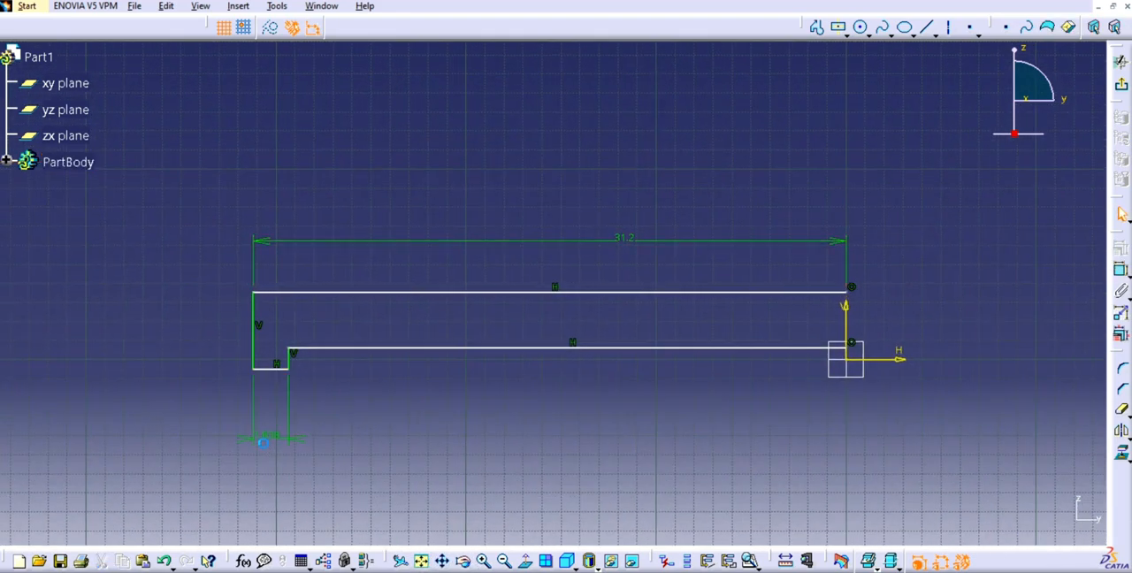
pyautogui.doubleClick(271, 437)
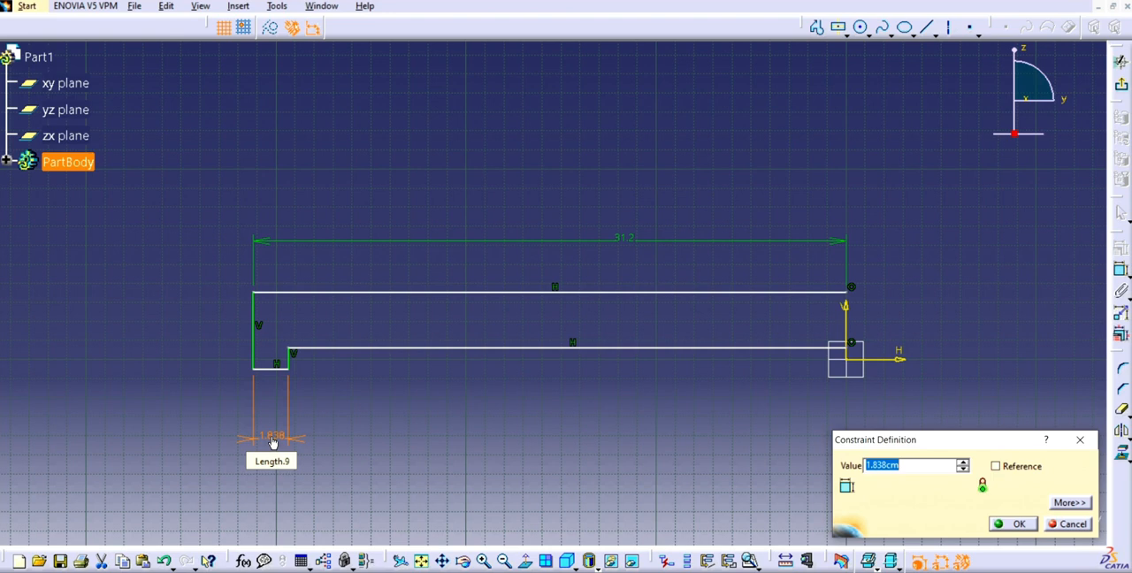
pyautogui.press('Return')
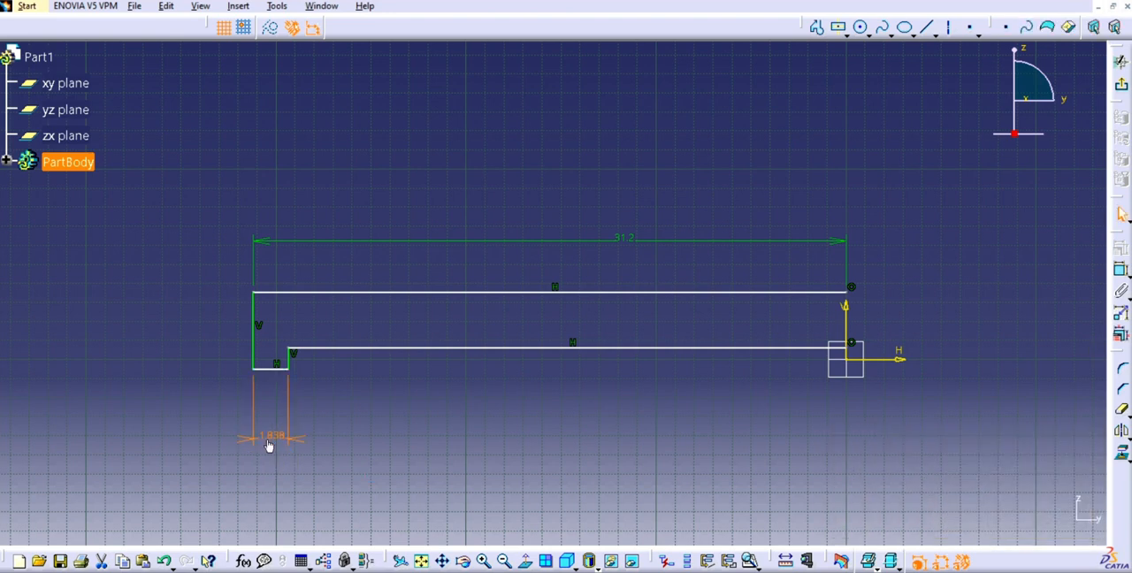
pyautogui.press('Delete')
# - Dimension the distance from the lip's short inner vertical edge to the vertical axis and set it to 28 cm
pyautogui.click(1122, 270)
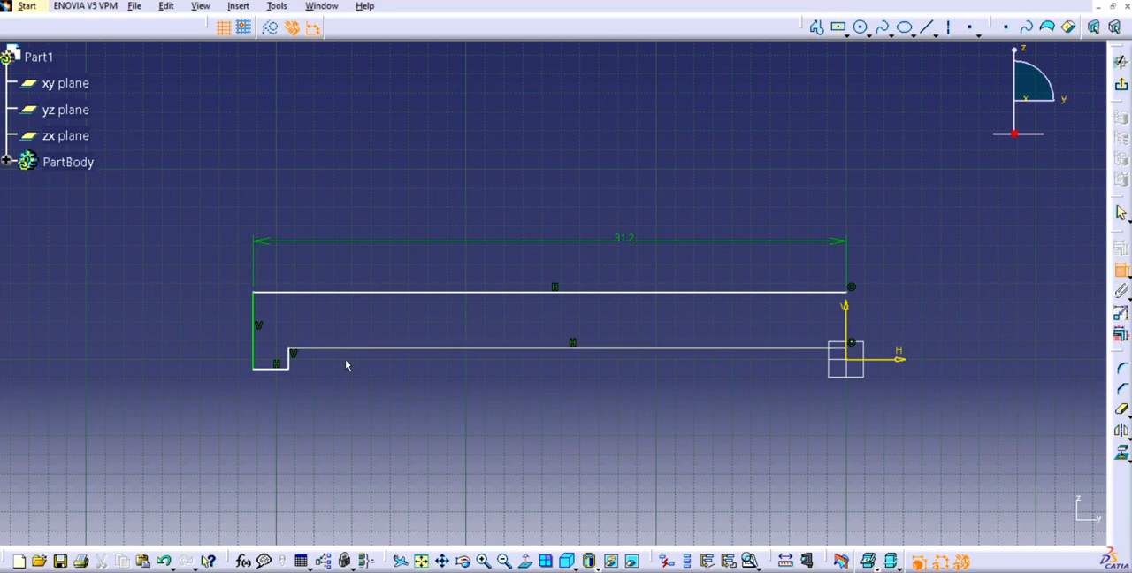
pyautogui.click(289, 360)
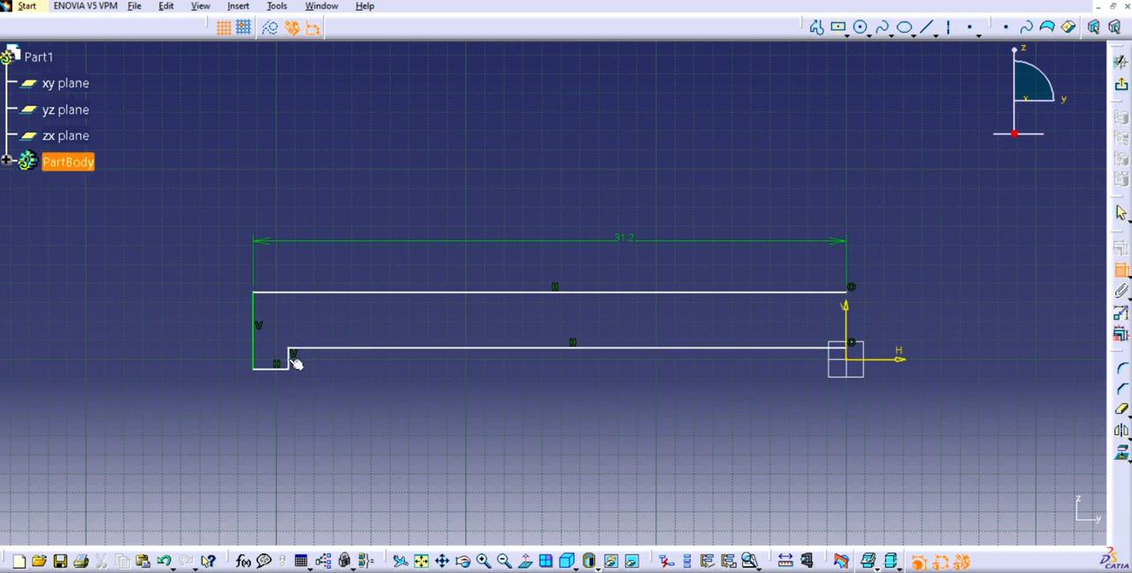
pyautogui.click(847, 329)
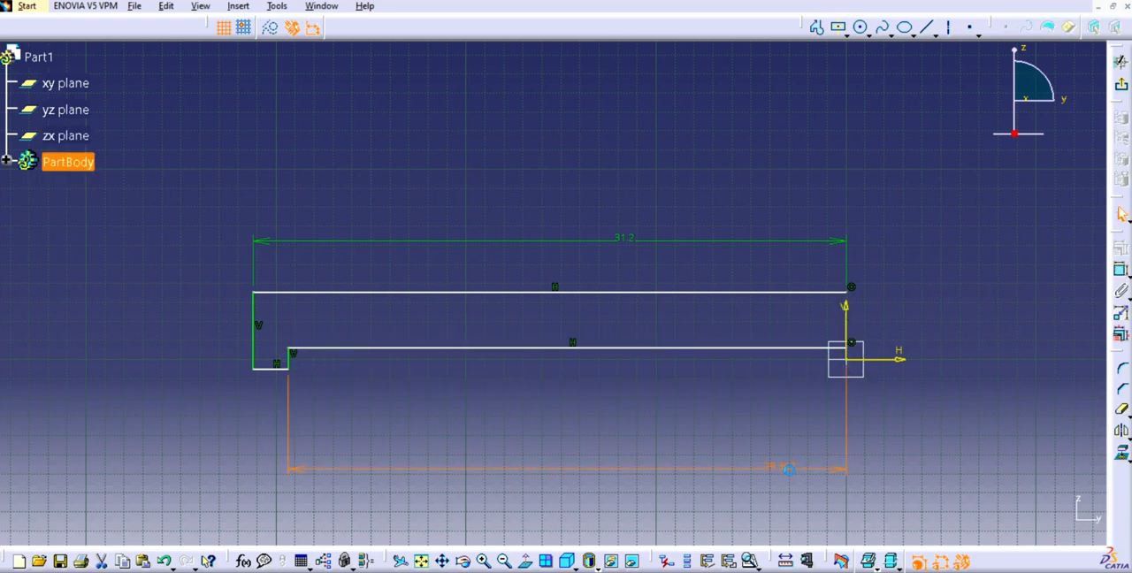
pyautogui.doubleClick(791, 475)
pyautogui.write('\\')
pyautogui.press('Return')
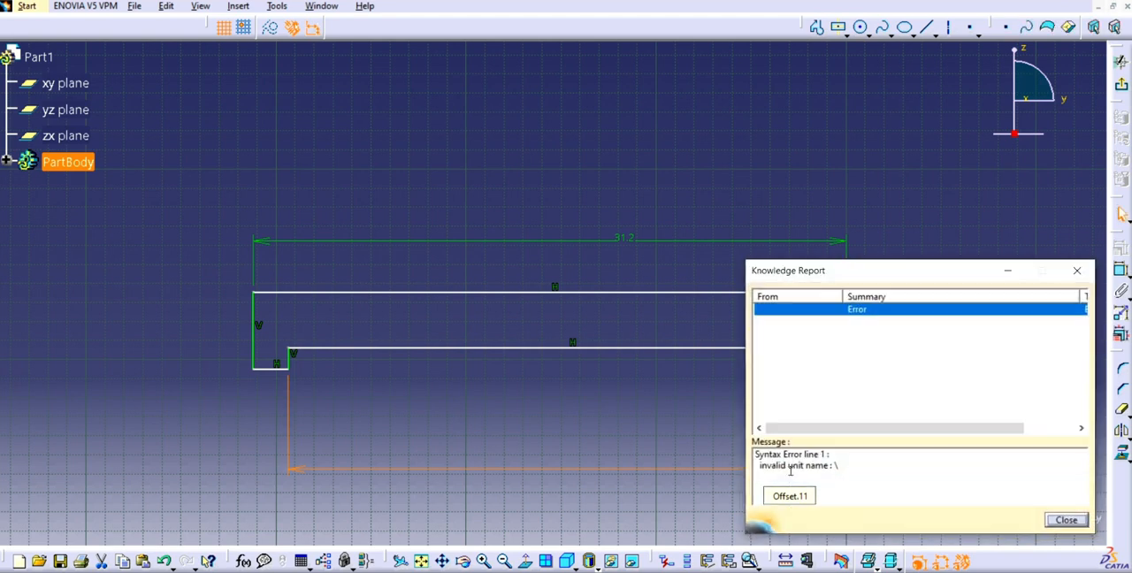
pyautogui.click(1077, 270)
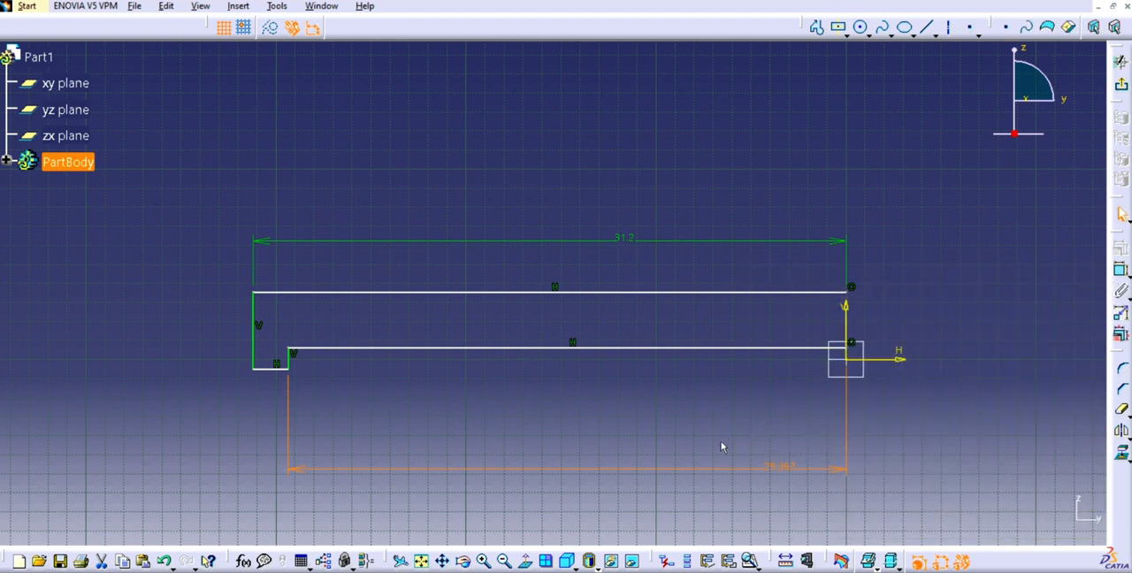
pyautogui.doubleClick(759, 467)
pyautogui.write('28')
pyautogui.press('Return')
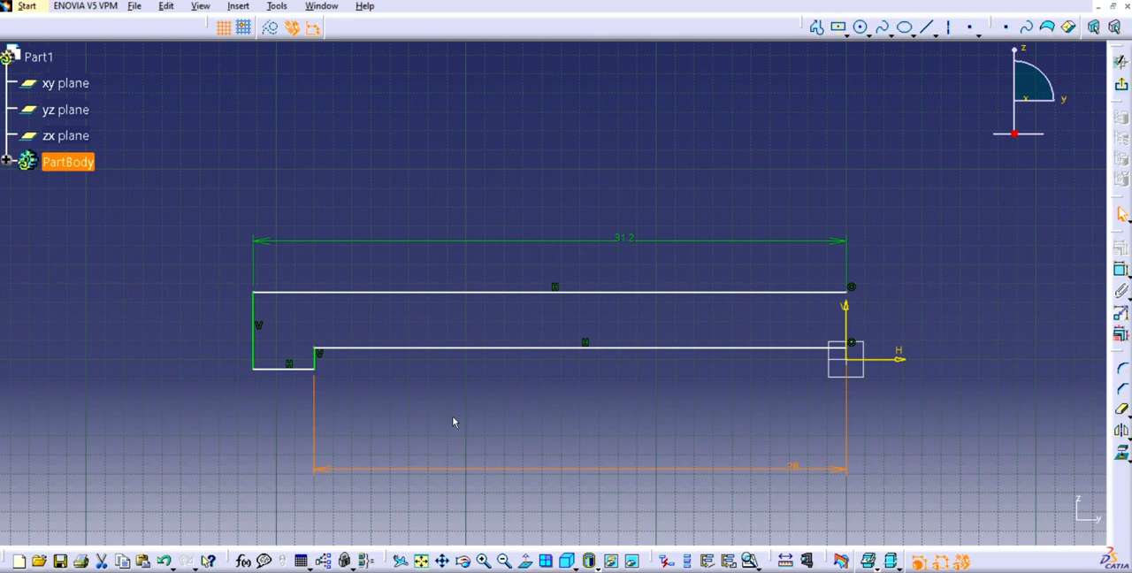
# - Dimension the profile's long outer vertical edge and set its height to 7.4 cm
pyautogui.click(442, 309)
pyautogui.click(252, 310)
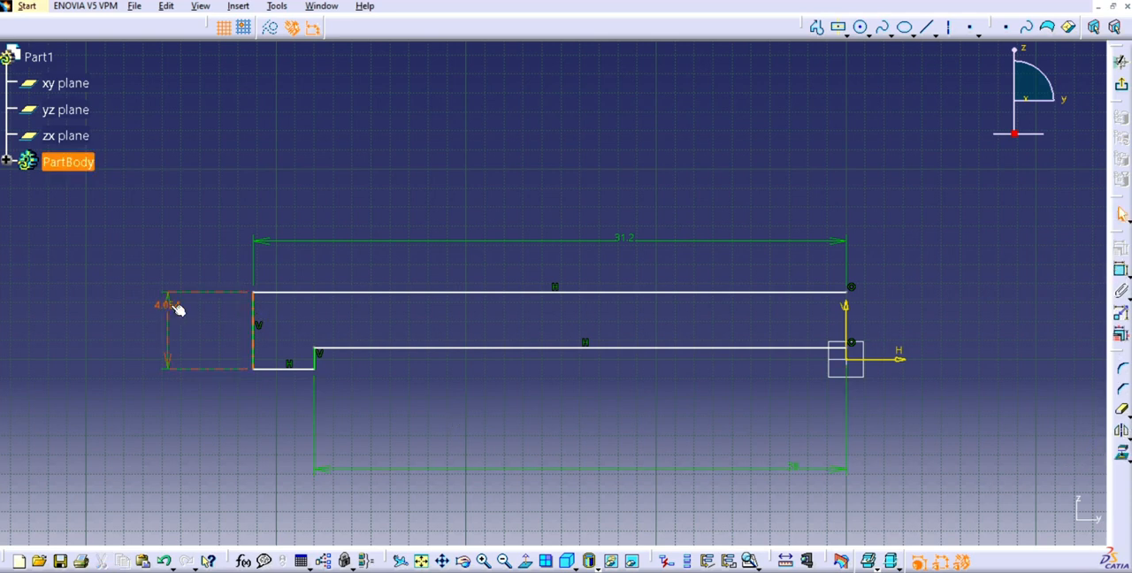
pyautogui.click(169, 306)
pyautogui.doubleClick(169, 306)
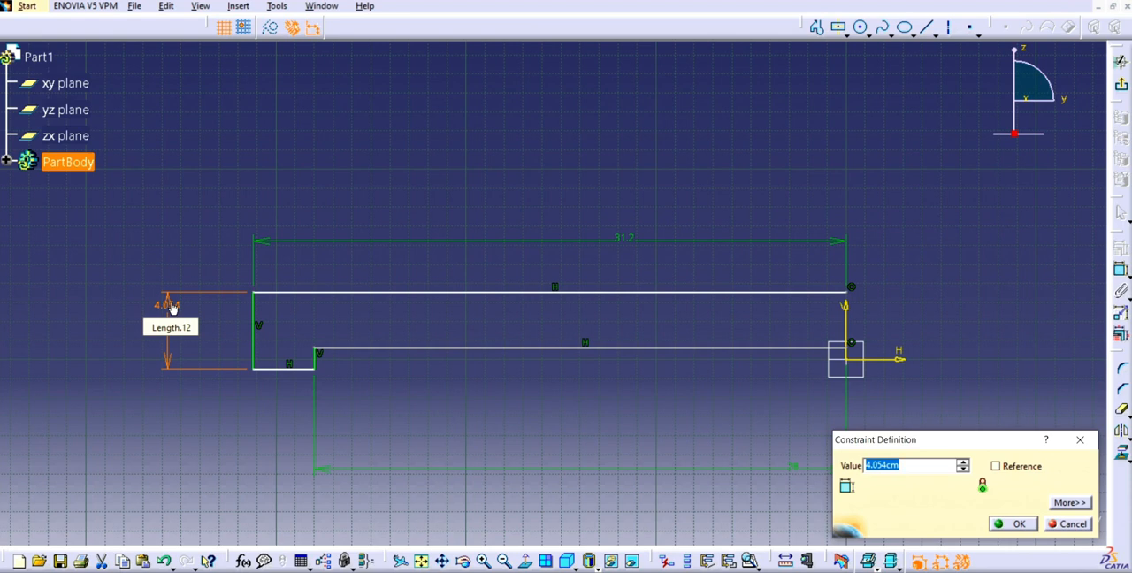
pyautogui.write('7.4')
pyautogui.press('Return')
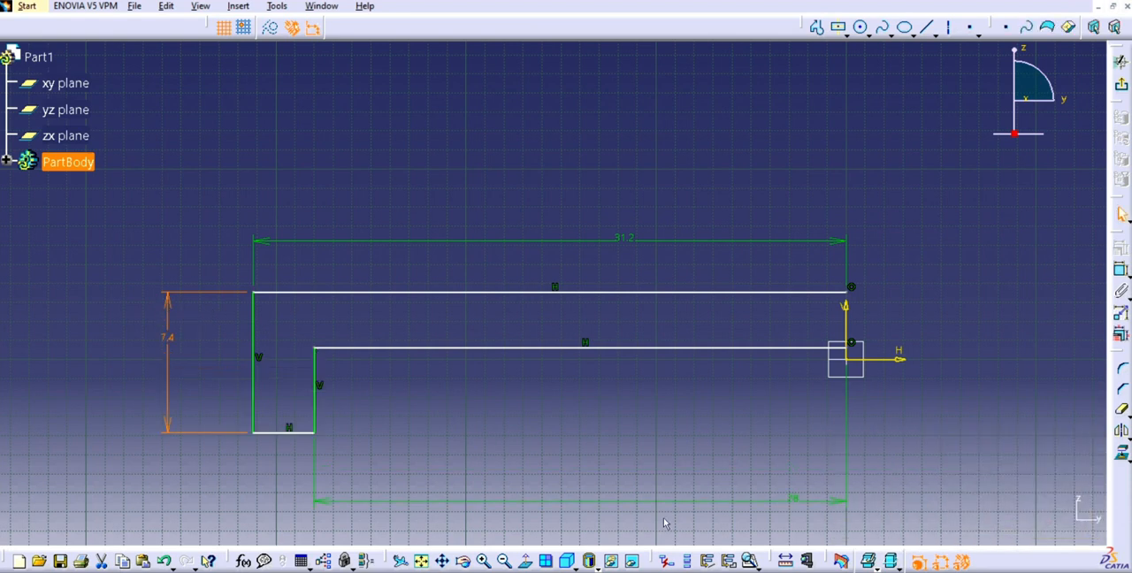
# - Dimension the vertical offset between the lip's bottom edge and the long lower line, trying 5 cm and then 2 cm
pyautogui.click(622, 351)
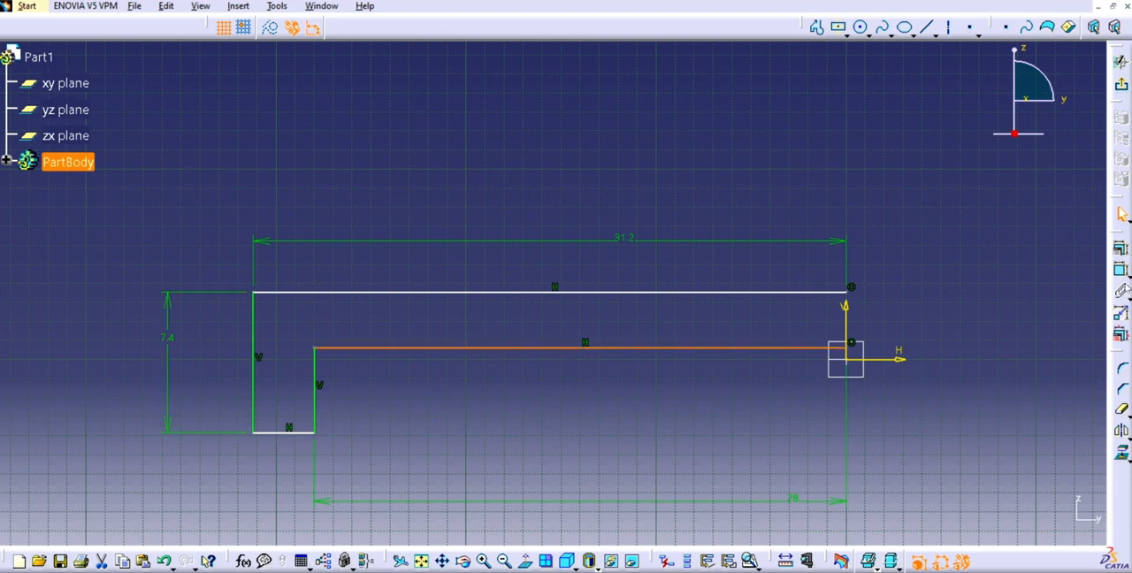
pyautogui.click(298, 434)
pyautogui.click(245, 488)
pyautogui.doubleClick(242, 487)
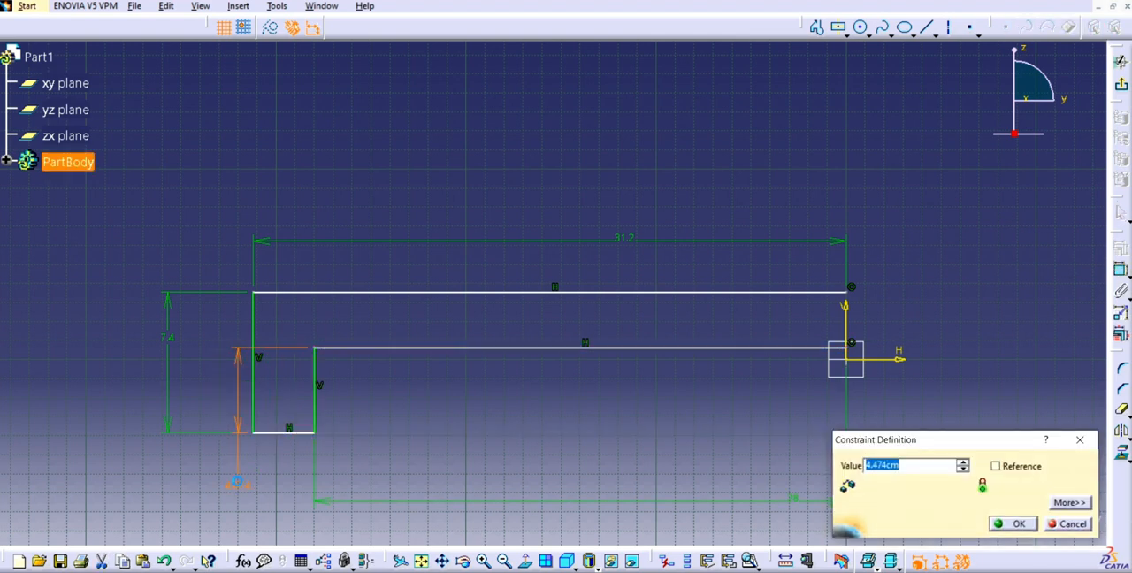
pyautogui.write('0')
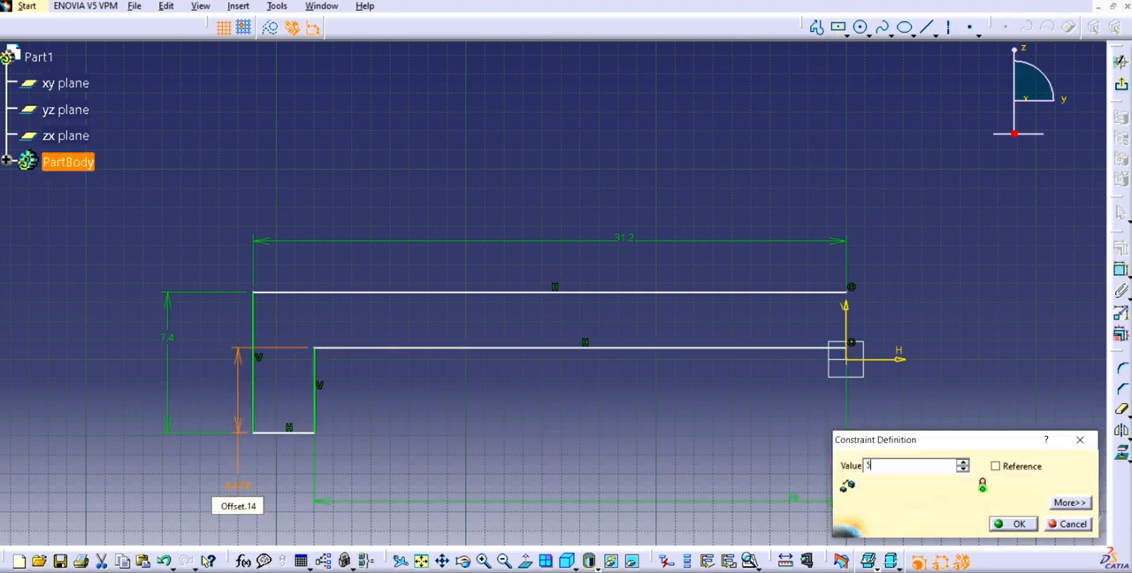
pyautogui.press('Return')
pyautogui.doubleClick(239, 487)
pyautogui.write('2')
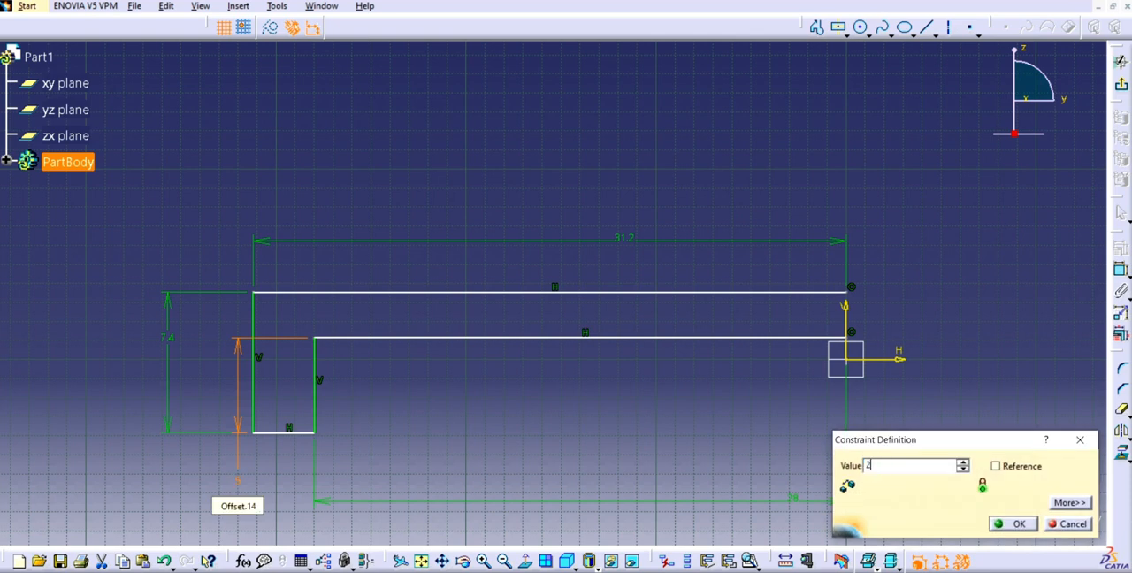
pyautogui.press('Return')
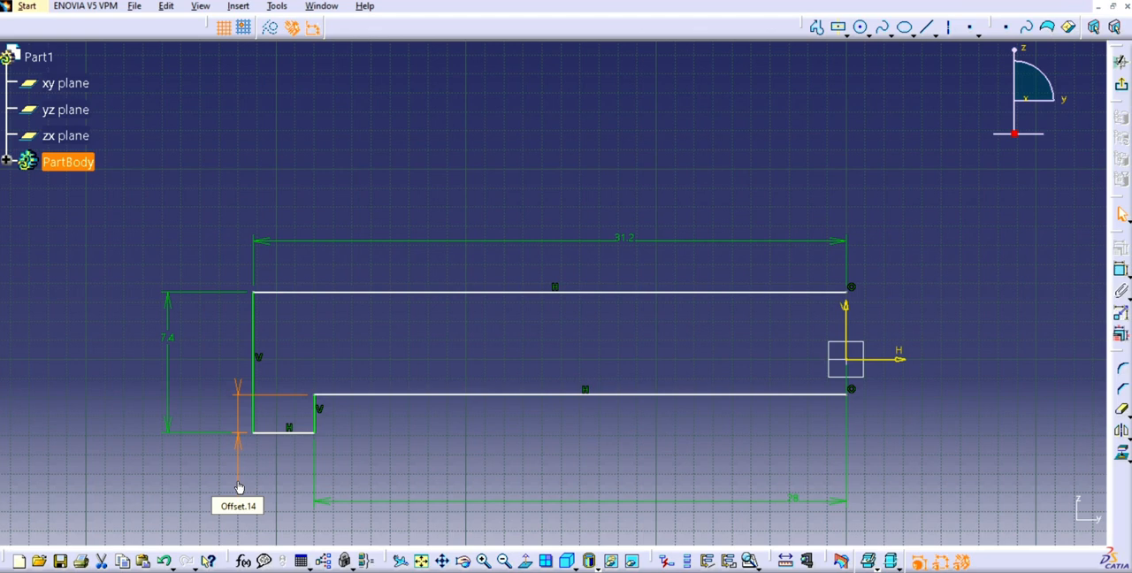
# - Set the vertical offset between the lip's bottom edge and the long lower line to 0.4 cm
pyautogui.click(905, 572)
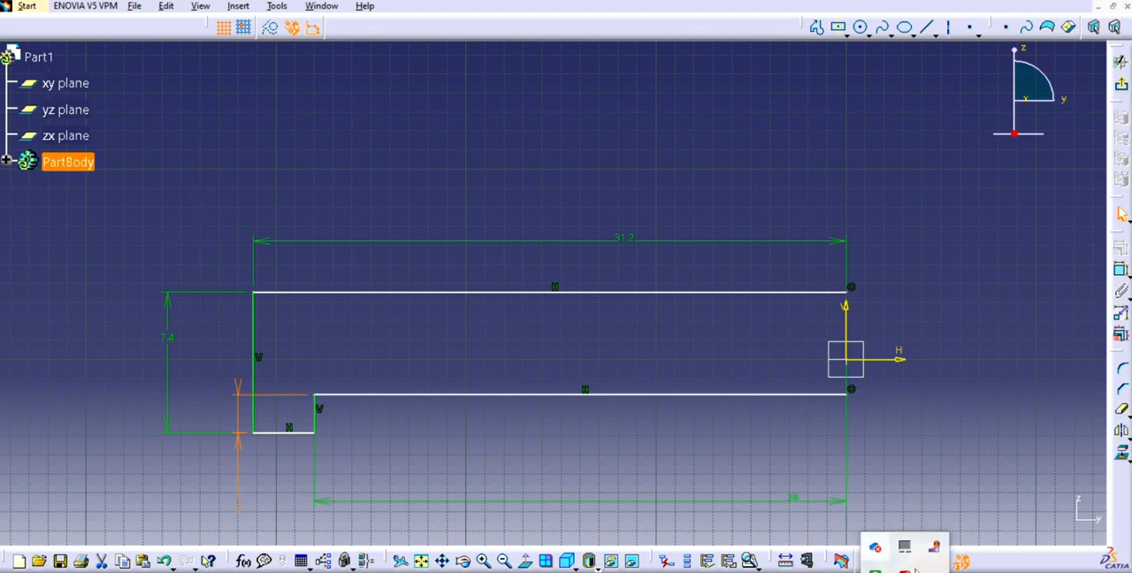
pyautogui.rightClick(936, 550)
pyautogui.click(303, 461)
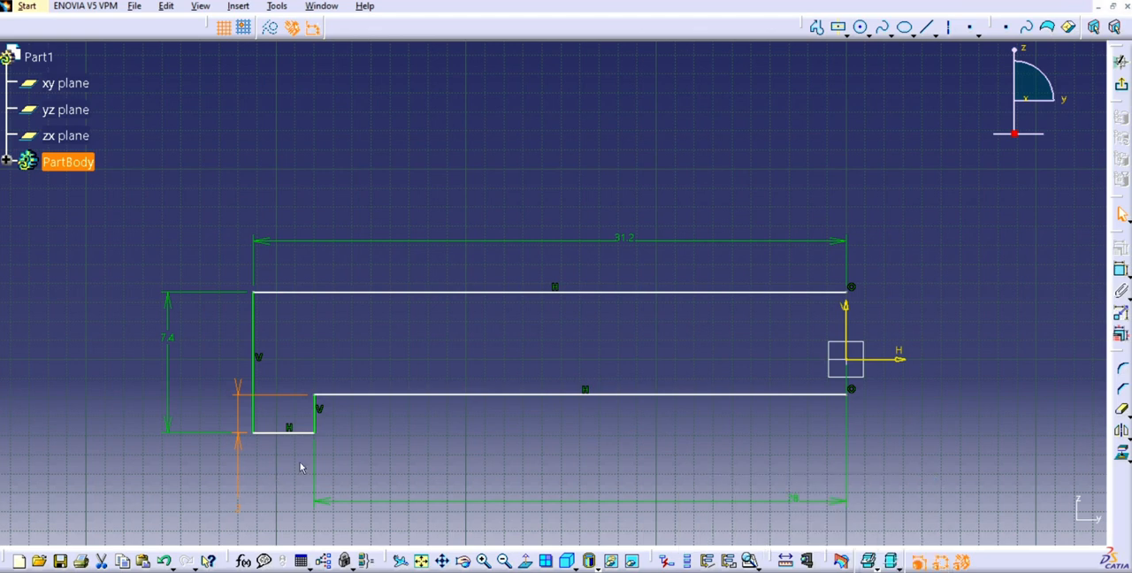
pyautogui.doubleClick(241, 485)
pyautogui.write('0.')
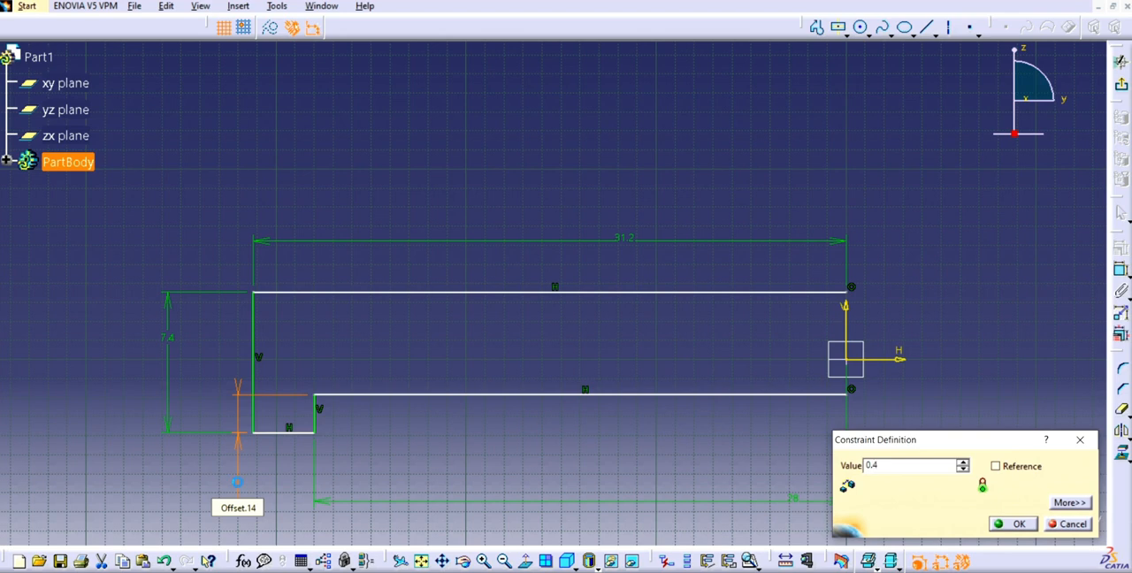
pyautogui.write('4')
pyautogui.press('Return')
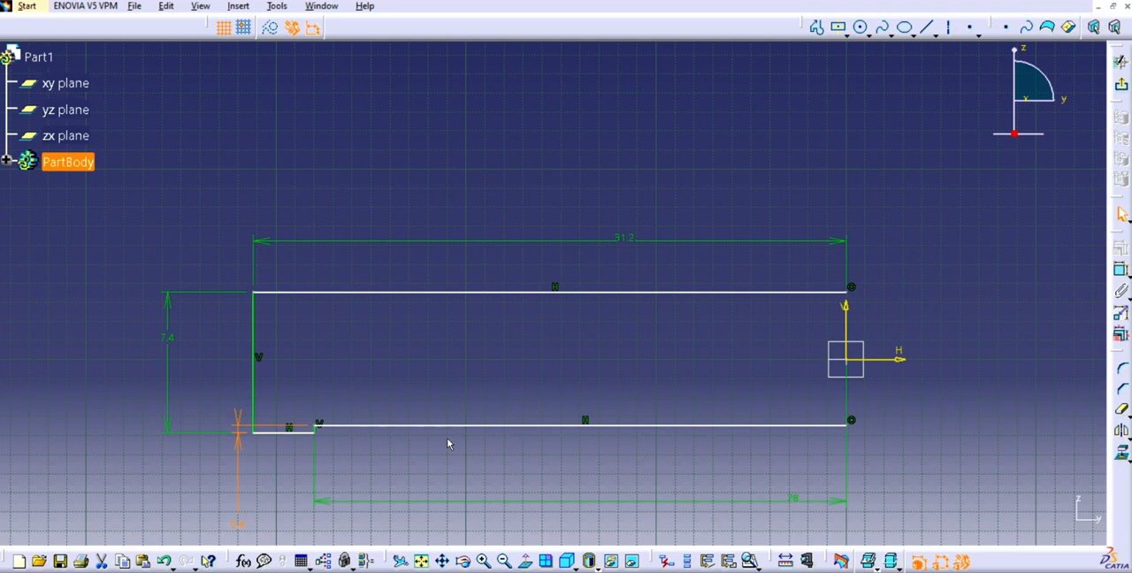
# - Select all lines of the half profile and mirror them about the vertical axis
pyautogui.click(709, 293)
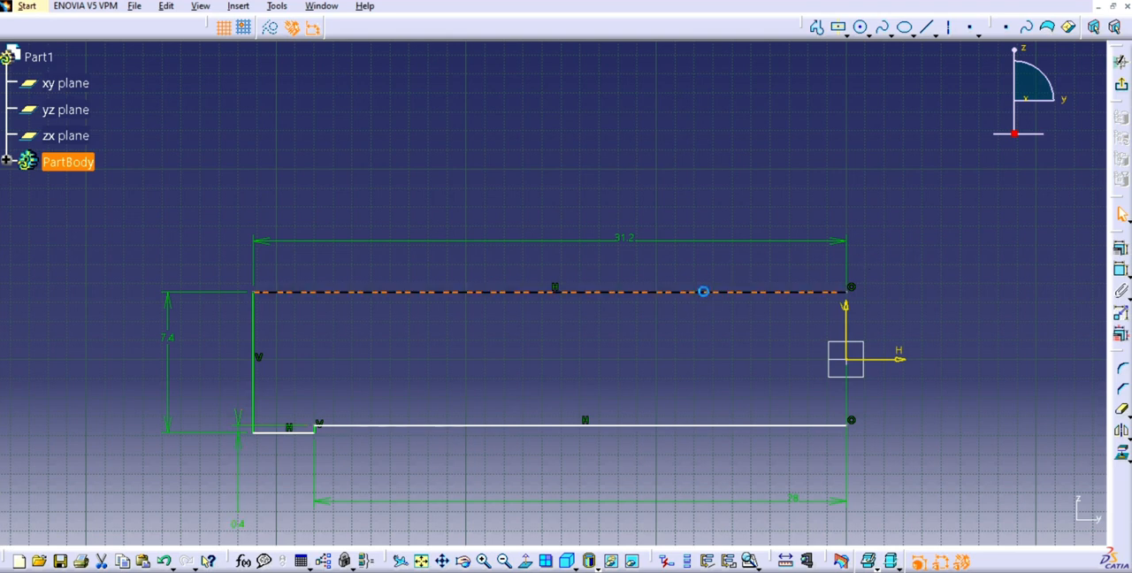
pyautogui.keyDown('ctrl'); pyautogui.click(254, 352); pyautogui.keyUp('ctrl')
pyautogui.moveTo(205, 197); pyautogui.dragTo(814, 485)
pyautogui.click(550, 427)
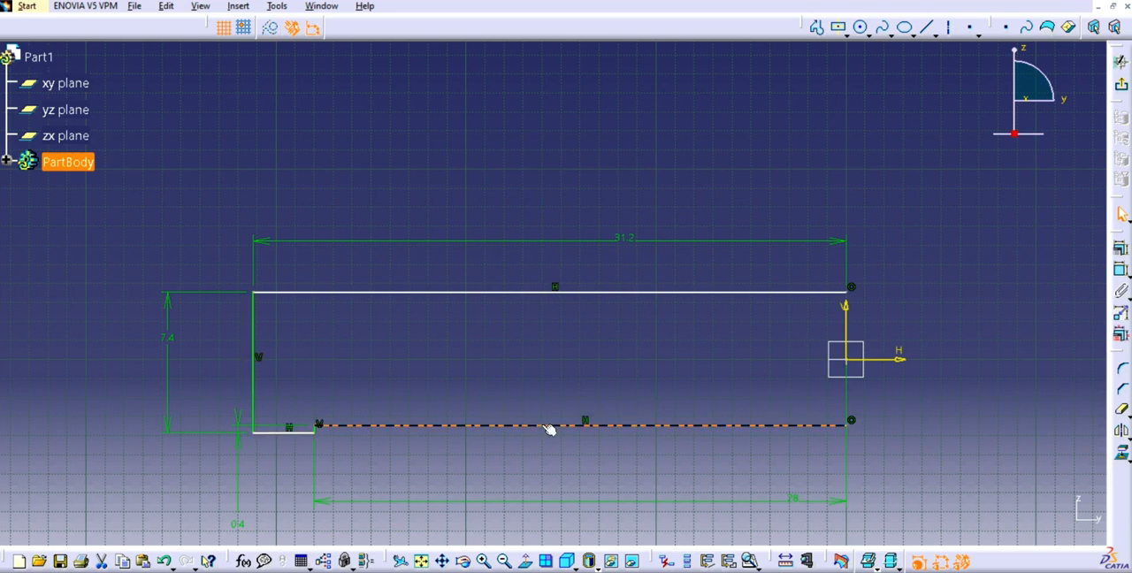
pyautogui.moveTo(127, 207); pyautogui.dragTo(547, 447)
pyautogui.keyDown('ctrl'); pyautogui.click(530, 426); pyautogui.keyUp('ctrl')
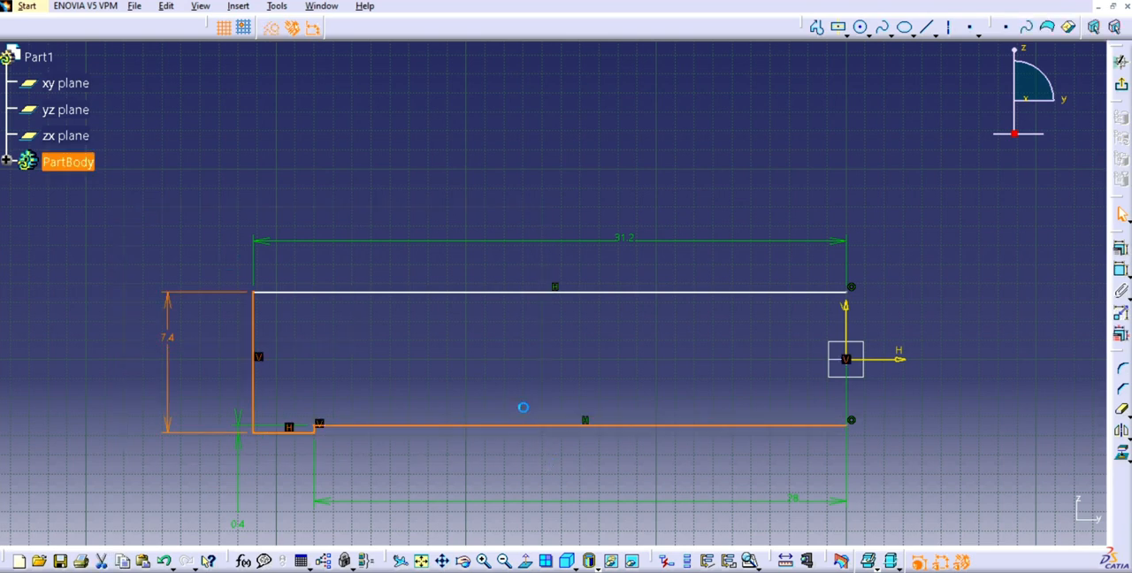
pyautogui.keyDown('ctrl'); pyautogui.click(537, 293); pyautogui.keyUp('ctrl')
pyautogui.click(1122, 431)
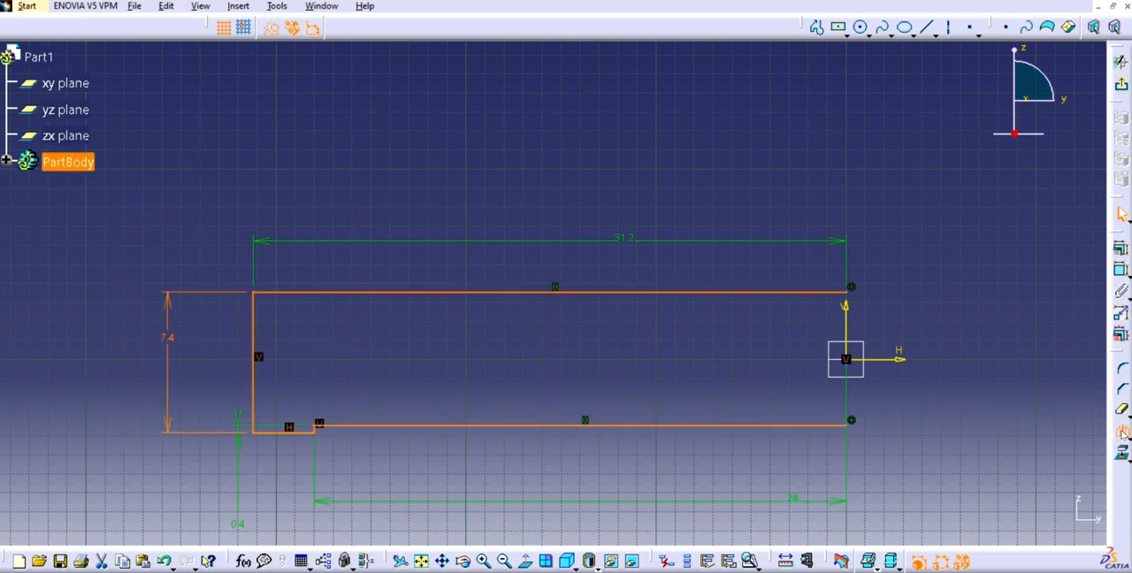
pyautogui.click(847, 312)
# - Leave the sketch and extrude the mirrored profile with a Pad of 5.25 cm length
pyautogui.click(1121, 84)
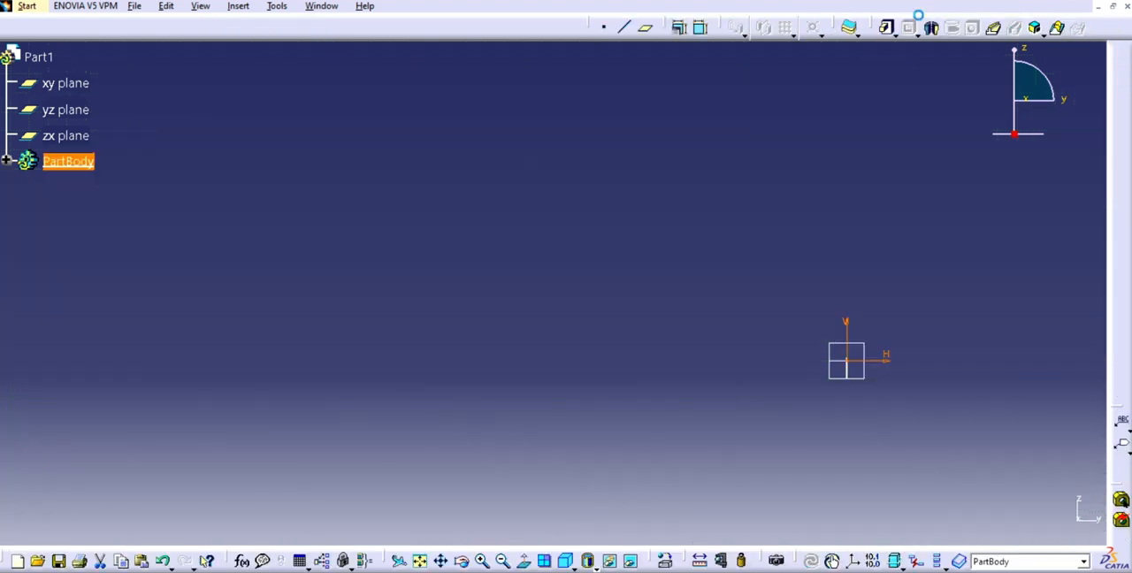
pyautogui.click(888, 27)
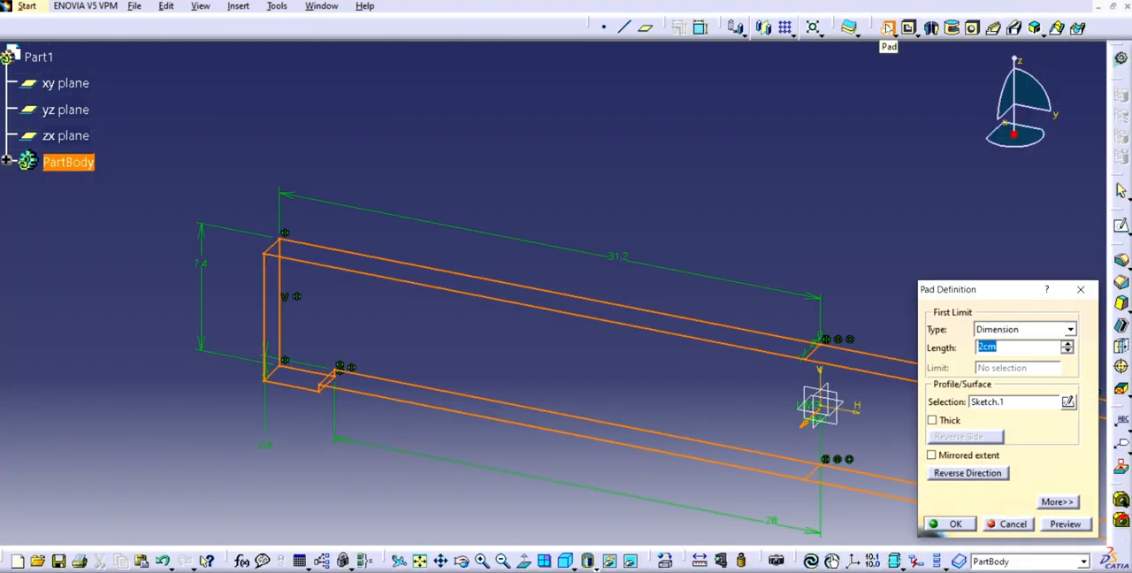
pyautogui.write('10.5/2')
pyautogui.press('Return')
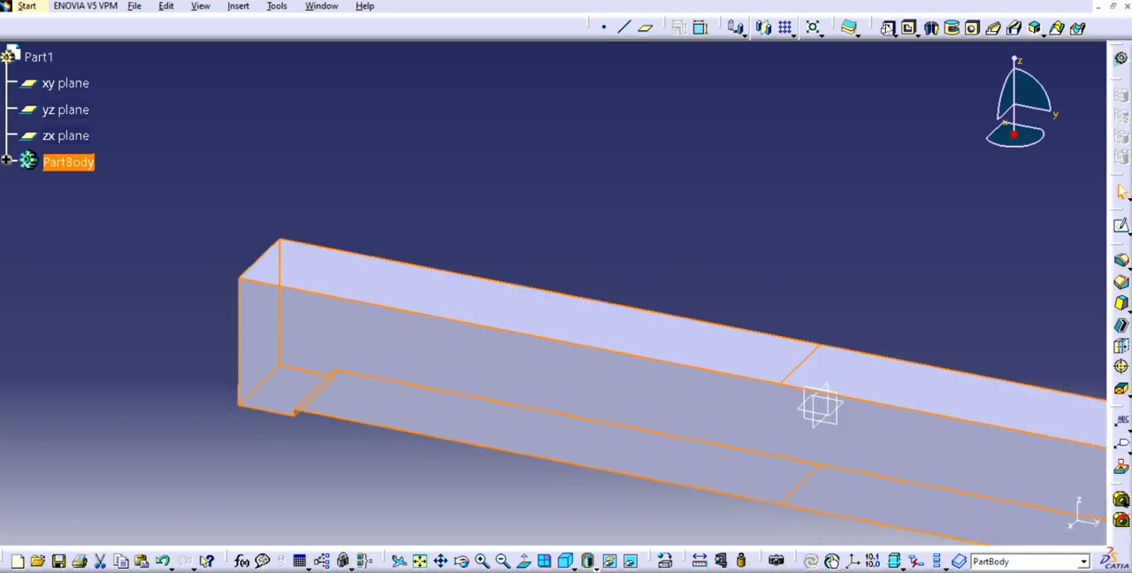
pyautogui.click(399, 497)
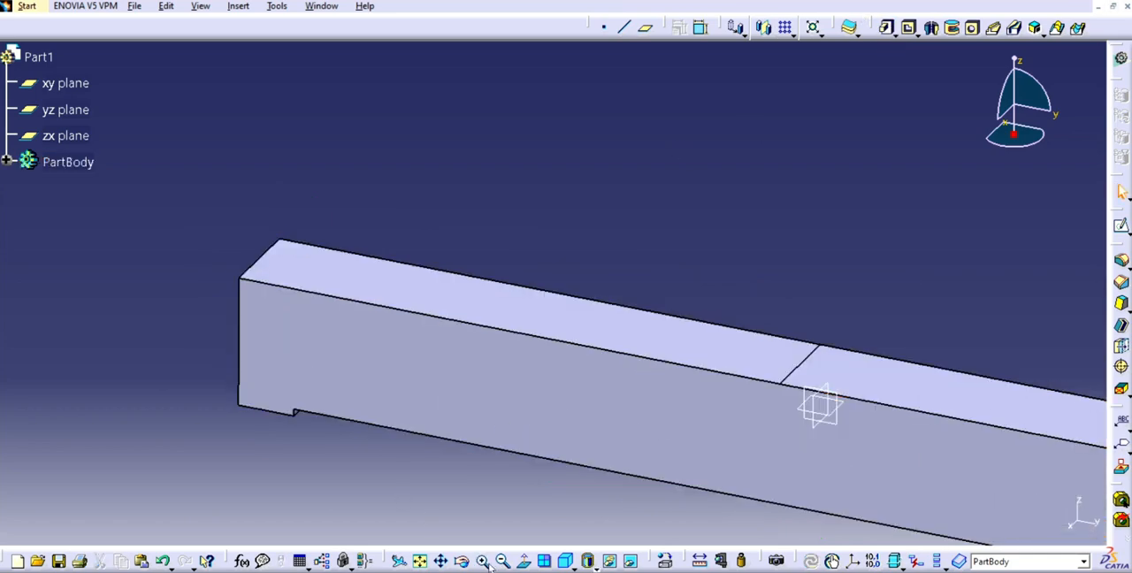
pyautogui.moveTo(619, 477); pyautogui.dragTo(349, 405, button='middle')
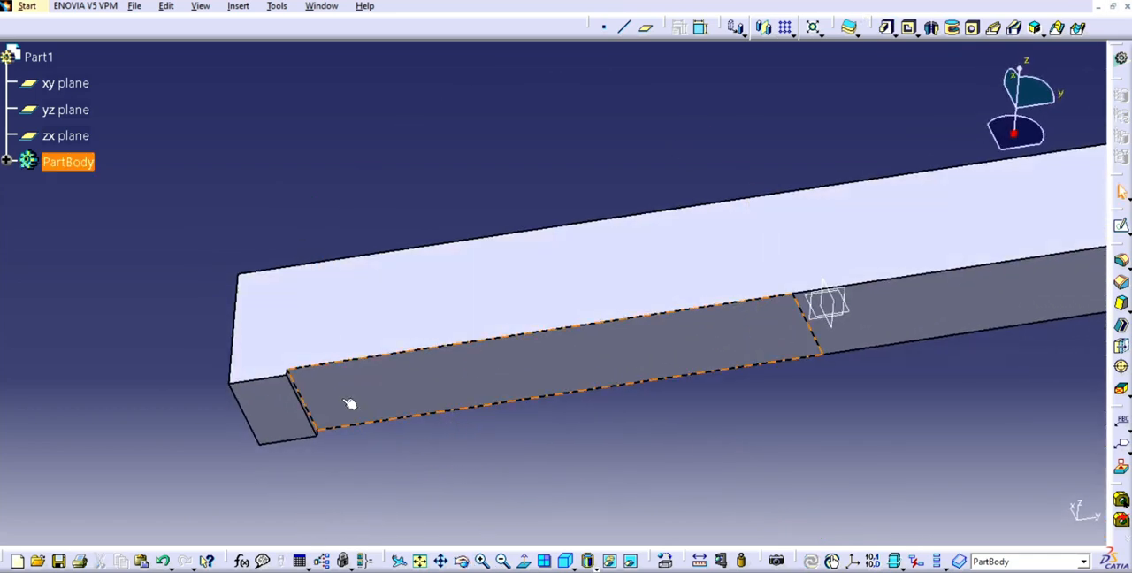
pyautogui.click(268, 416)
pyautogui.click(1121, 225)
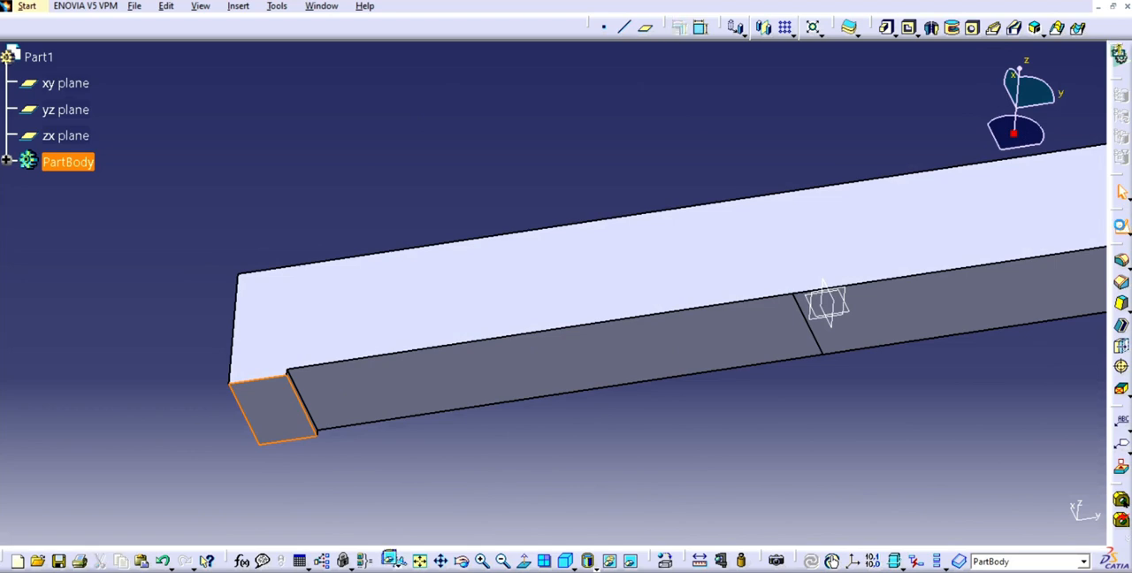
pyautogui.click(505, 561)
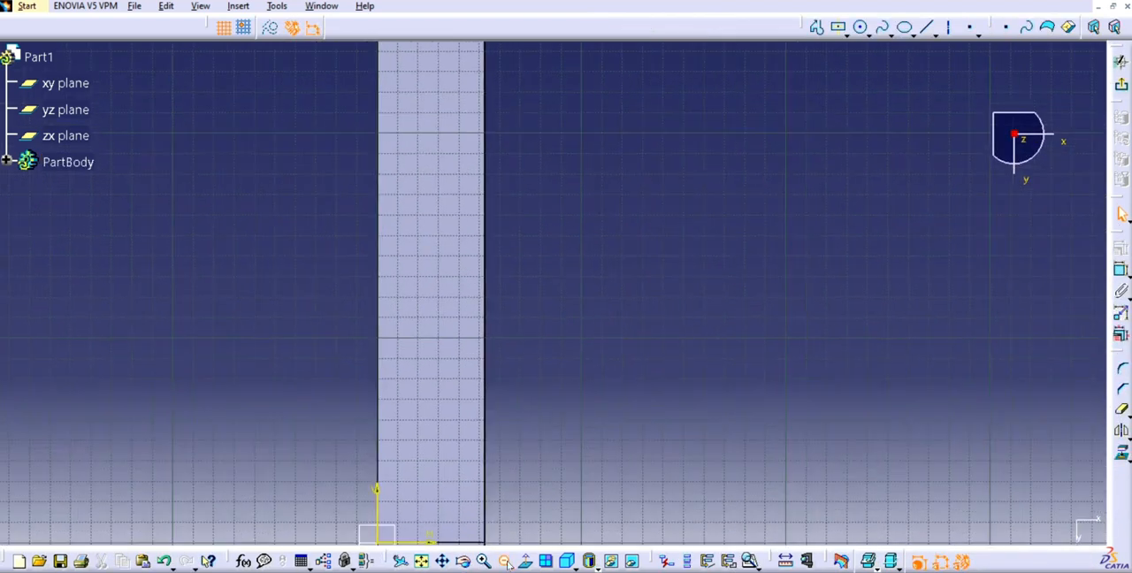
pyautogui.click(504, 561)
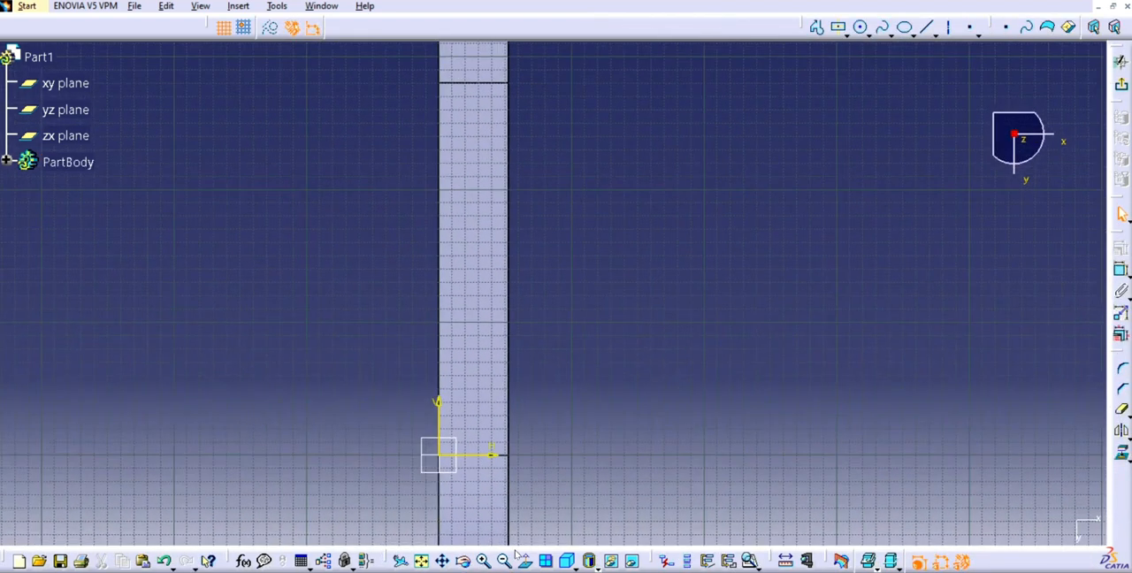
pyautogui.doubleClick(478, 494)
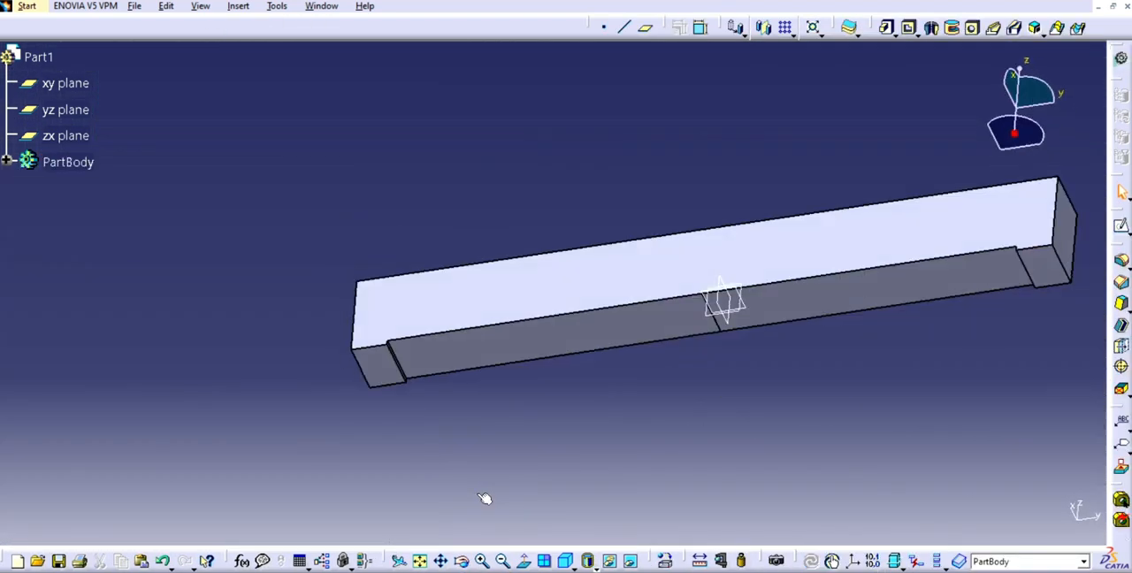
# - Edit the pad of the main body and enable its Mirrored extent option
pyautogui.doubleClick(493, 293)
pyautogui.click(970, 458)
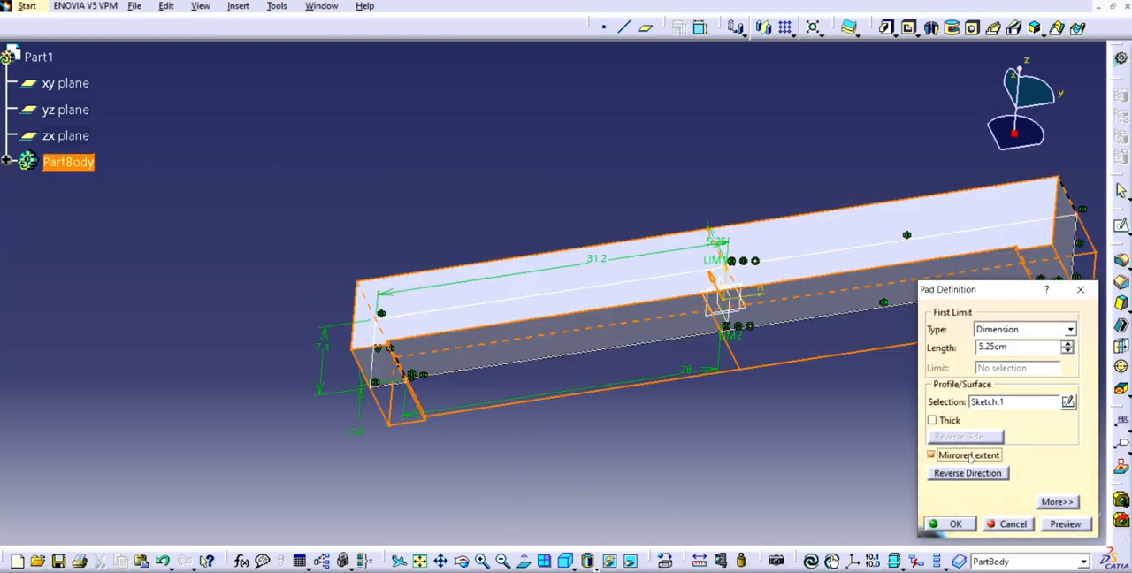
pyautogui.click(950, 524)
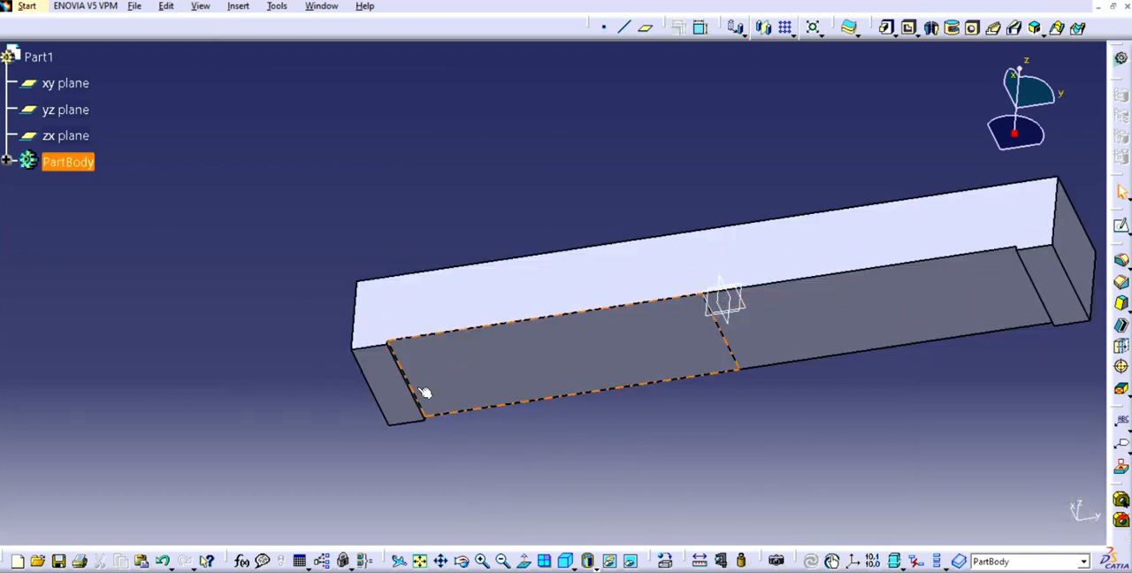
# - Measure the length of the outer bottom edge of the end lip, without keeping the measurement
pyautogui.click(367, 387)
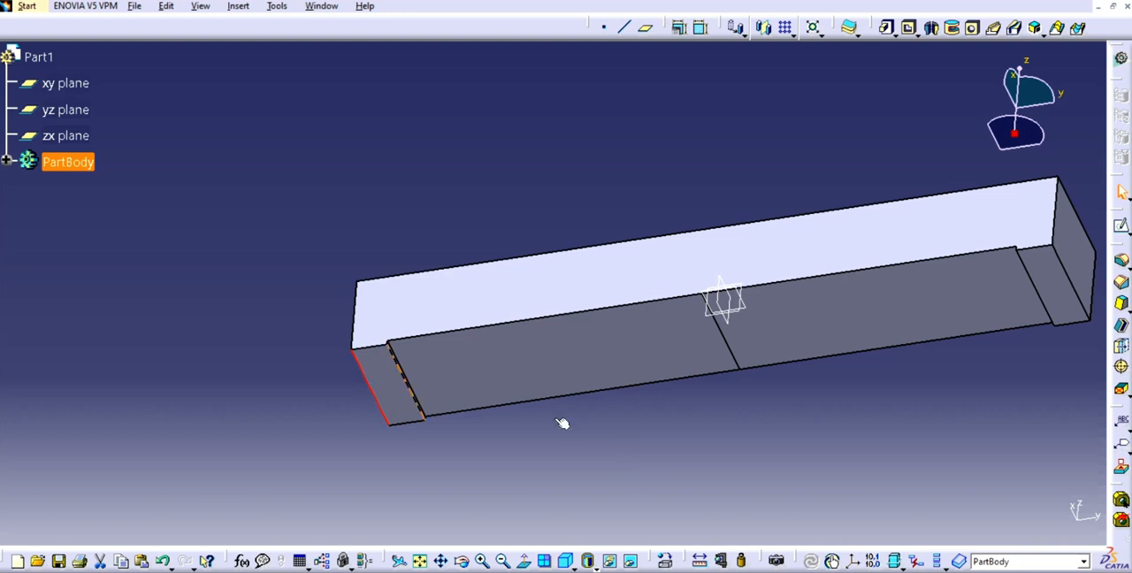
pyautogui.click(699, 561)
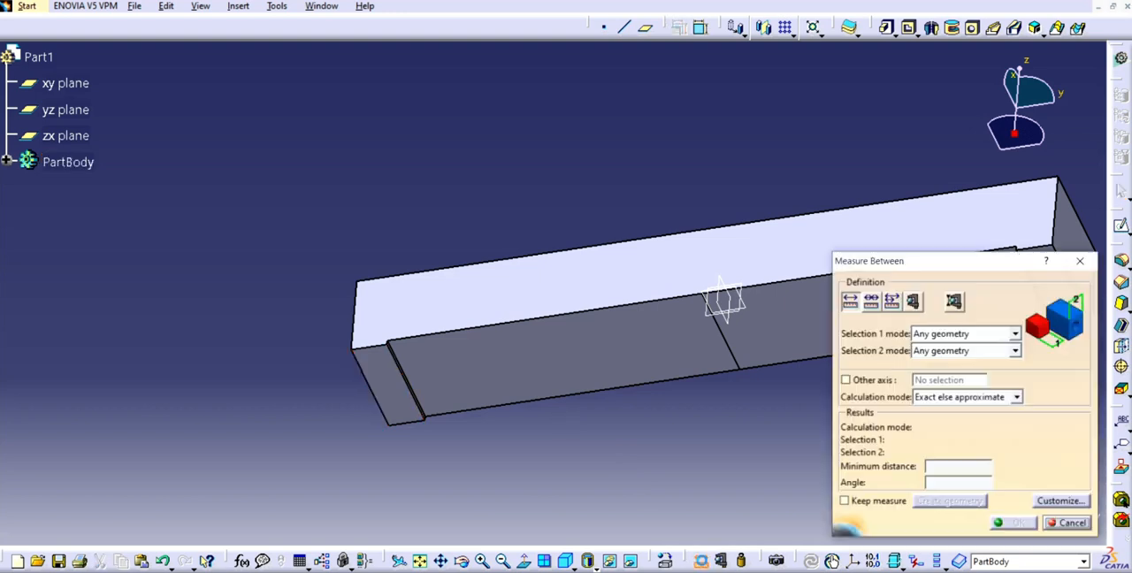
pyautogui.click(1081, 260)
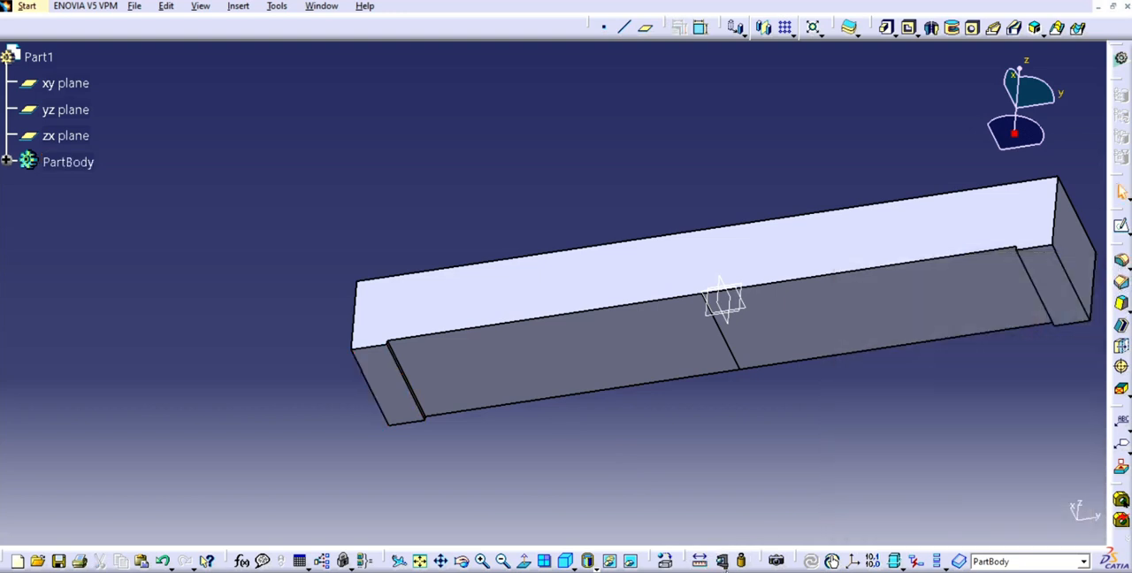
pyautogui.click(376, 400)
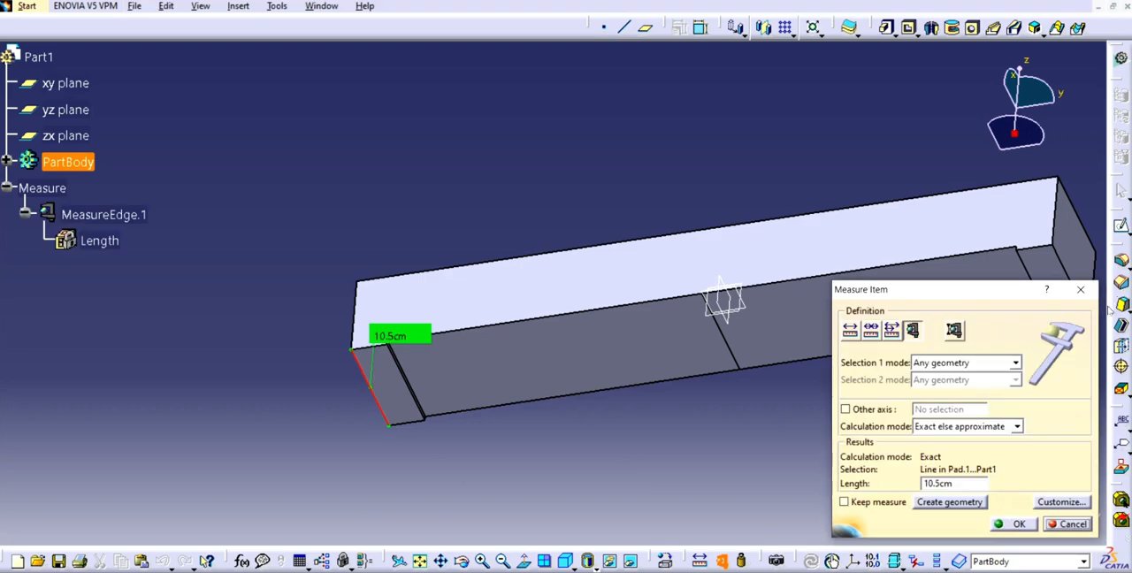
pyautogui.click(1080, 289)
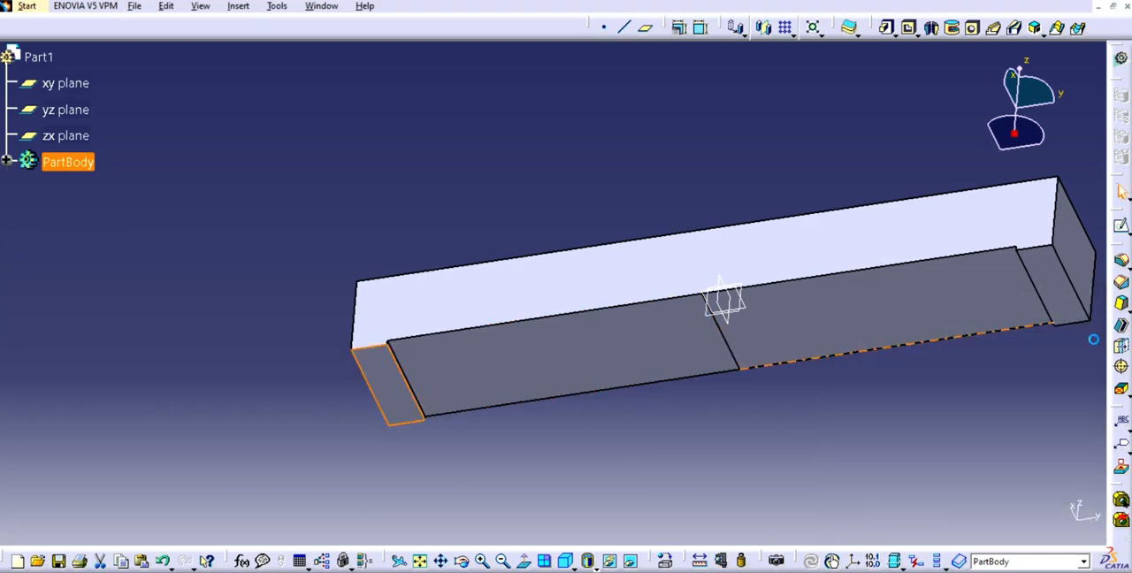
# - Open a sketch on the end lip's bottom face and draw a circle of about 2.3 cm radius centred on the vertical axis within the lip
pyautogui.click(1123, 227)
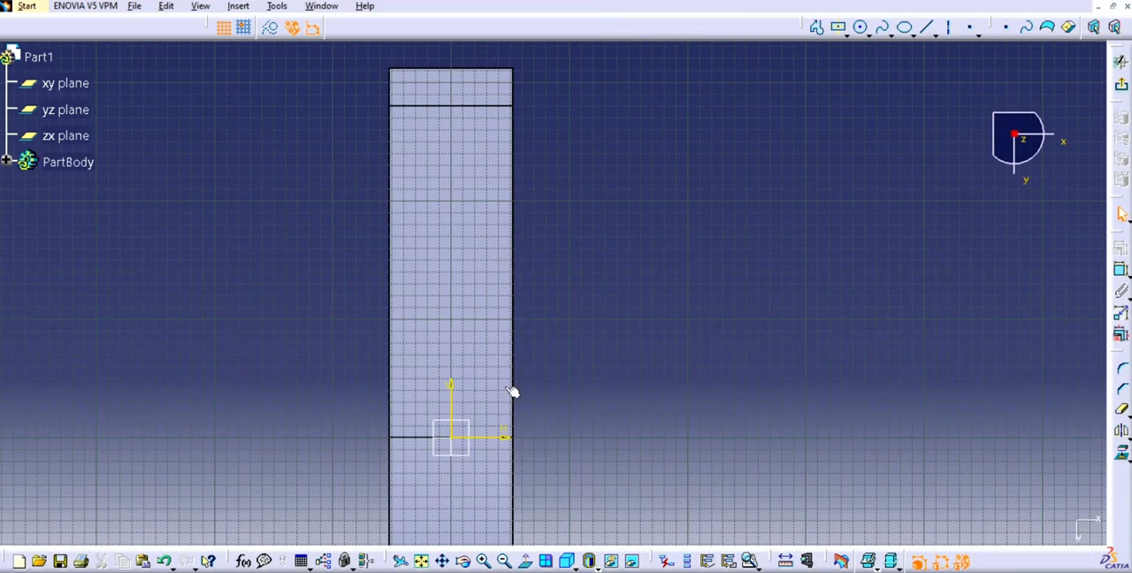
pyautogui.click(861, 26)
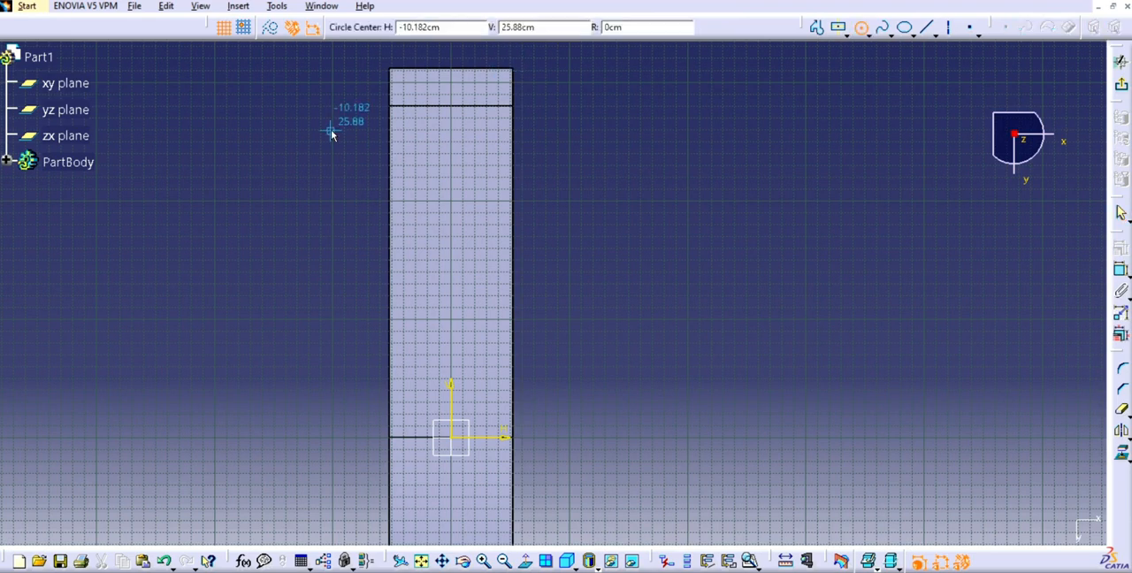
pyautogui.click(453, 86)
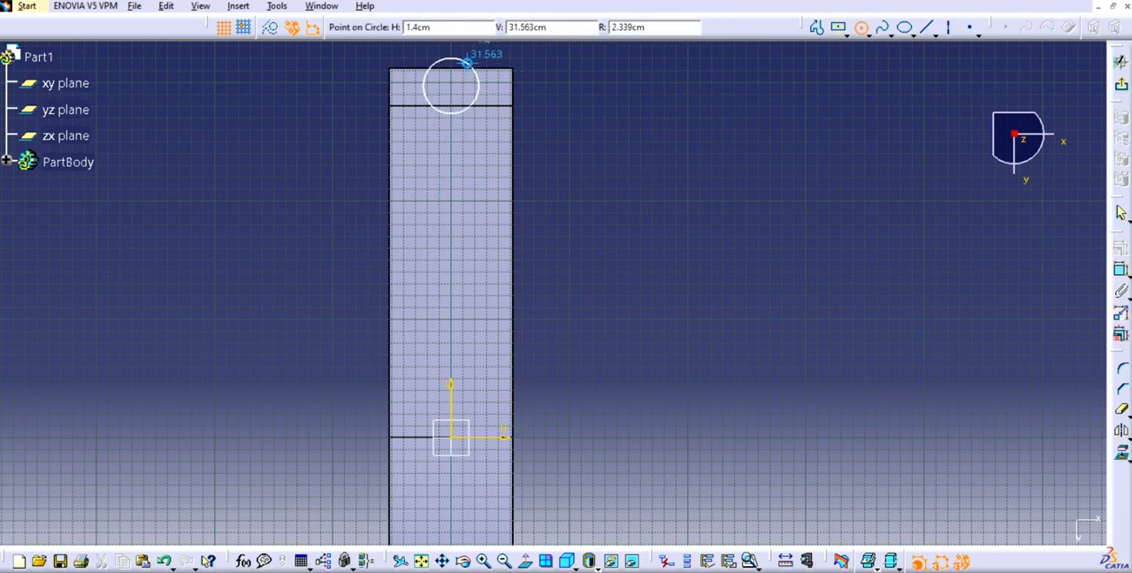
pyautogui.click(473, 64)
# - Dimension the circle on the lip and set its diameter to 1.4 cm
pyautogui.click(1121, 270)
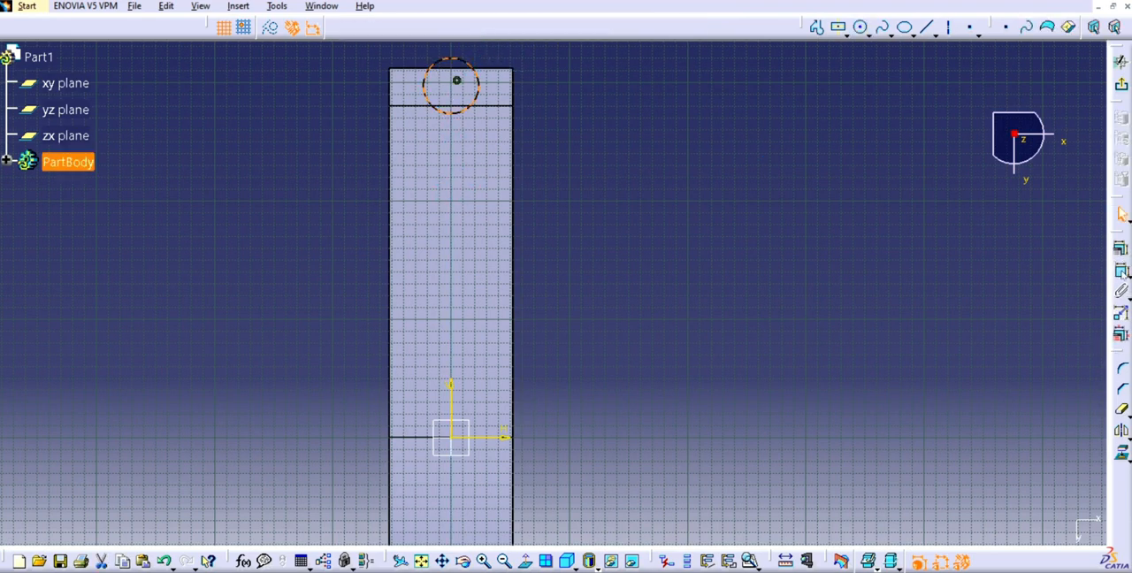
pyautogui.doubleClick(747, 209)
pyautogui.write('1.4')
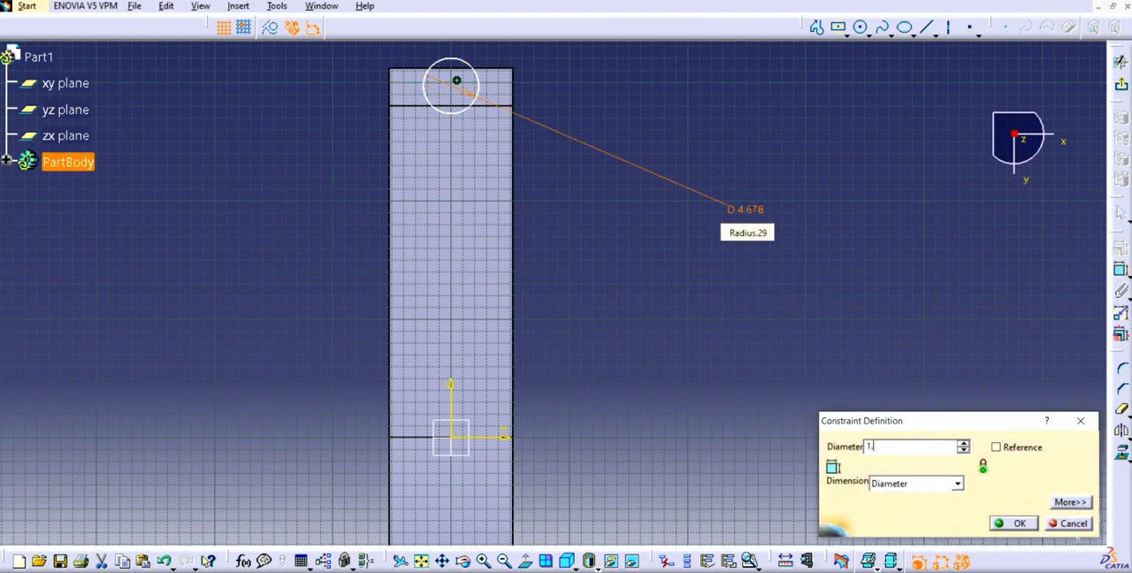
pyautogui.press('Return')
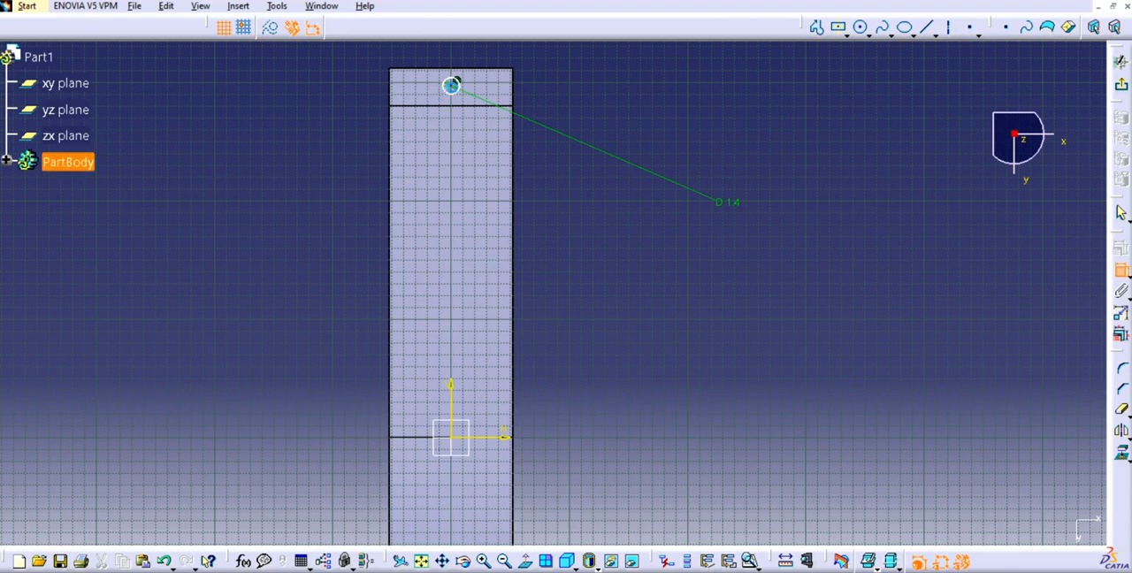
# - Dimension the distance from the circle's centre to the lip's outer end edge
pyautogui.click(451, 84)
pyautogui.click(462, 69)
pyautogui.click(670, 93)
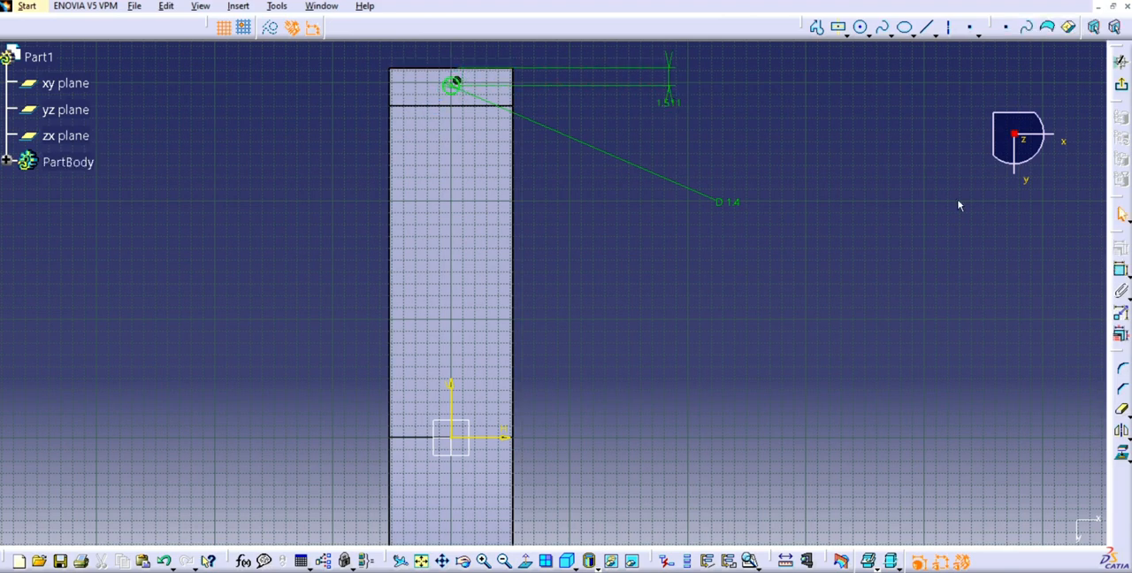
# - Measure the distance between the lip's inner and outer edges, and close the measurement
pyautogui.click(786, 561)
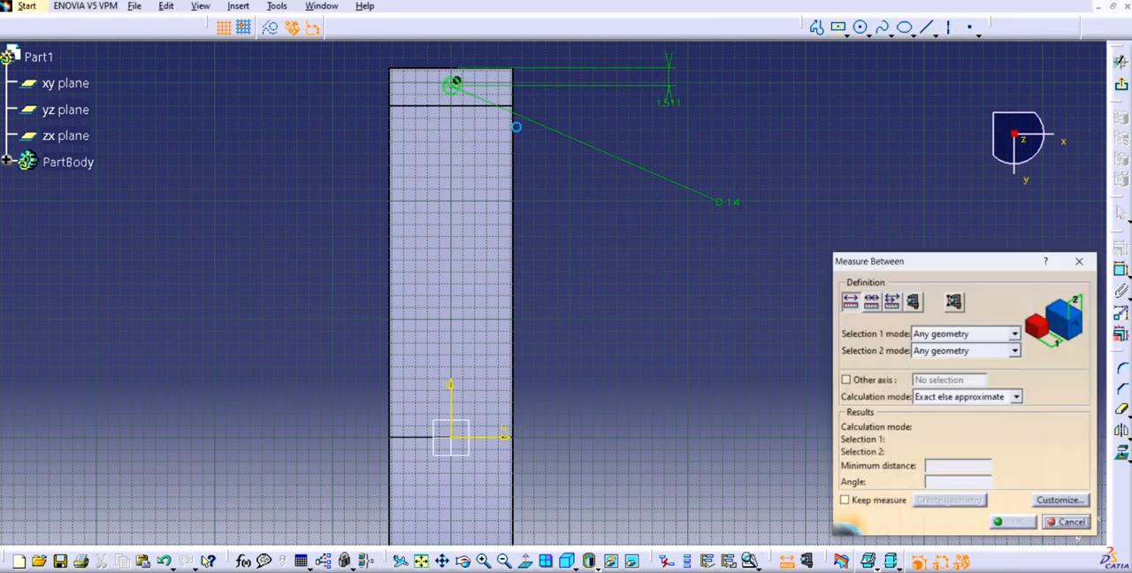
pyautogui.click(487, 106)
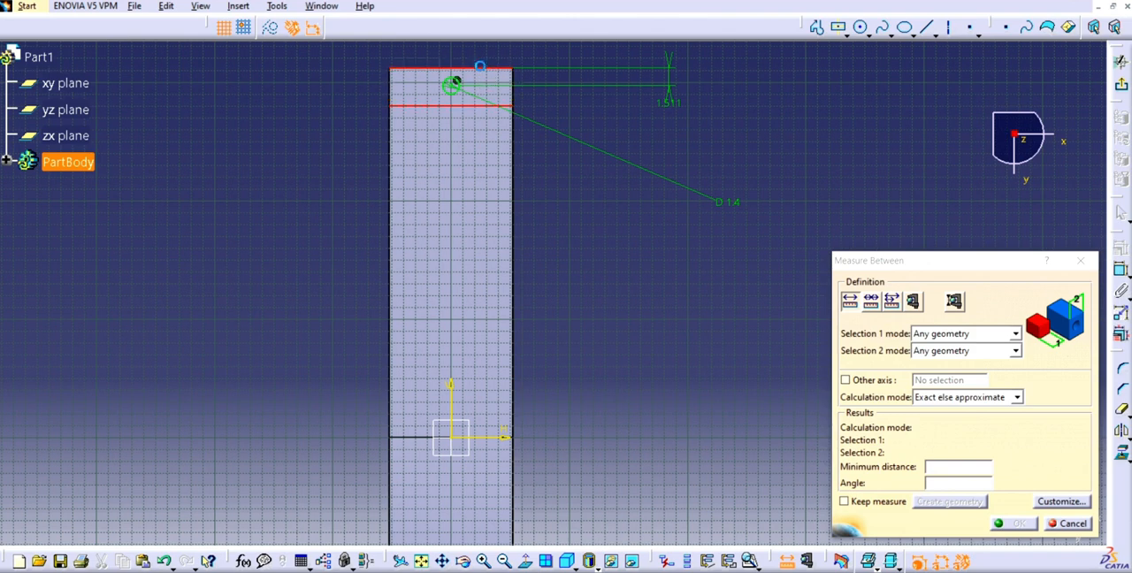
pyautogui.click(480, 69)
pyautogui.click(1080, 260)
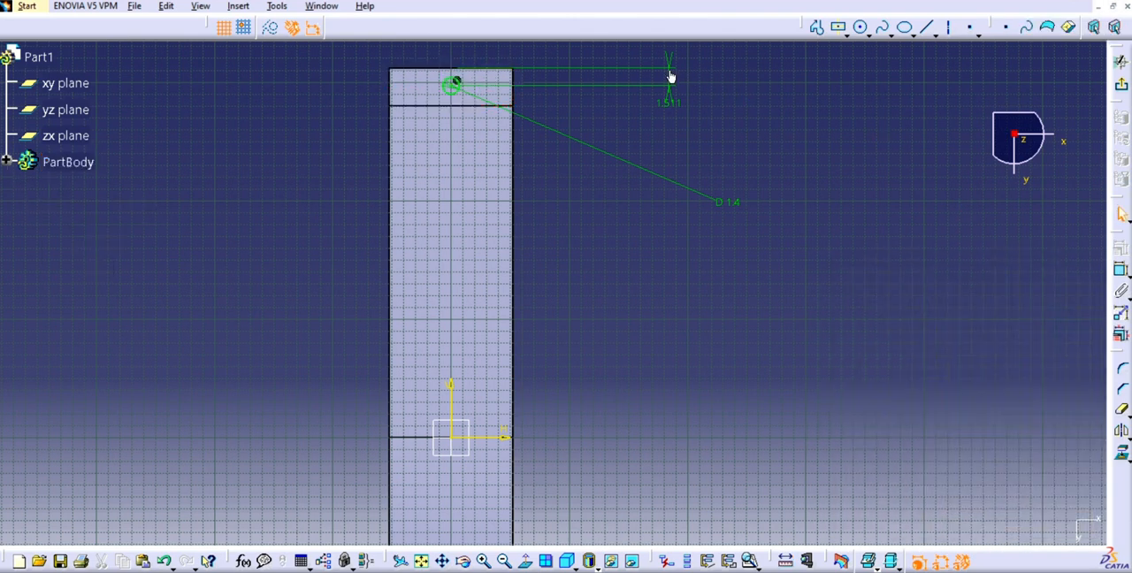
# - Set the distance between the circle's centre and the lip's outer end edge to 1.6 cm
pyautogui.doubleClick(669, 71)
pyautogui.write('1.6')
pyautogui.press('Return')
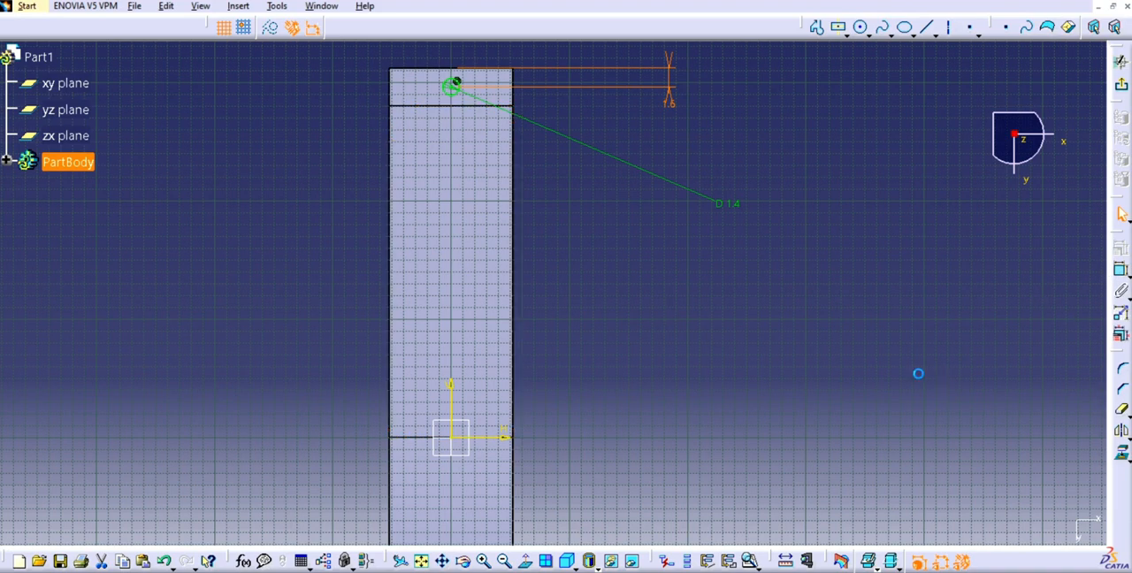
pyautogui.click(918, 374)
# - Try to mirror the circle about the sketch's horizontal axis
pyautogui.click(453, 92)
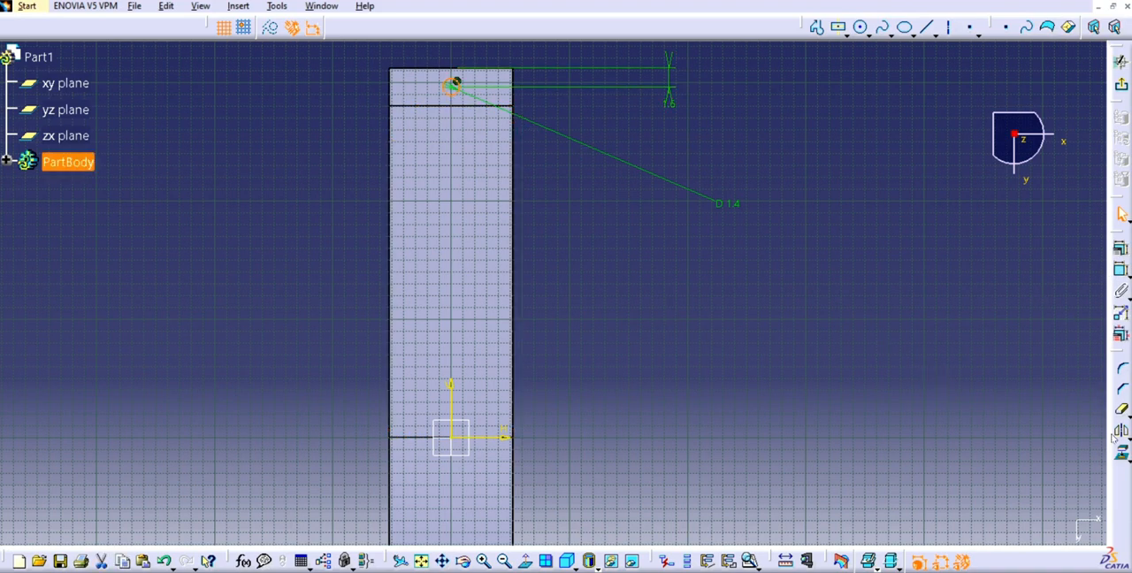
pyautogui.click(1121, 431)
pyautogui.click(487, 439)
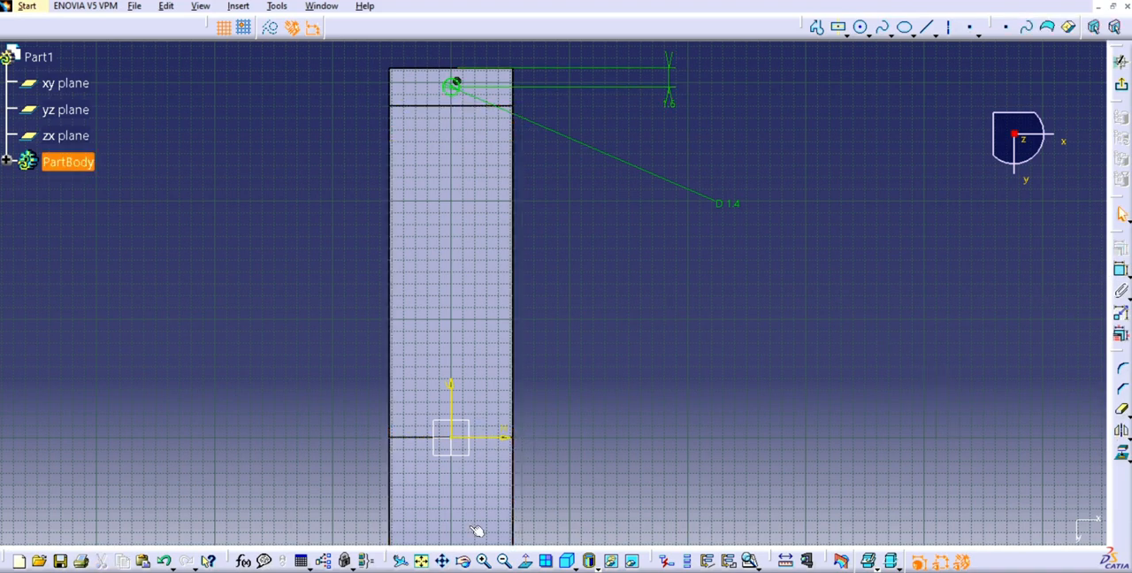
# - Mirror the 1.4 cm circle about the horizontal axis onto the lip at the opposite end
pyautogui.click(422, 562)
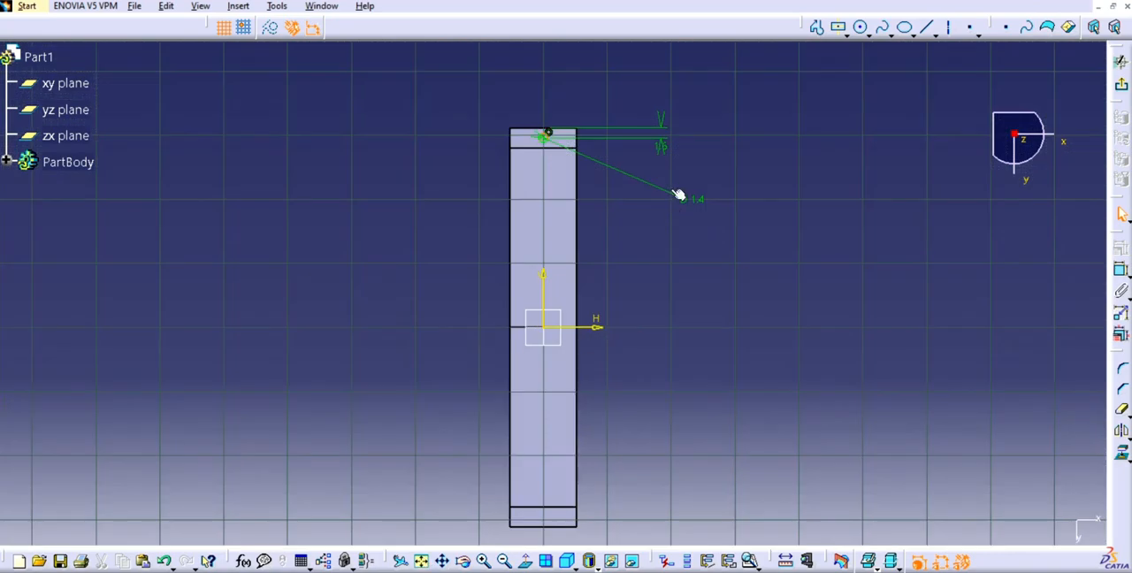
pyautogui.click(549, 137)
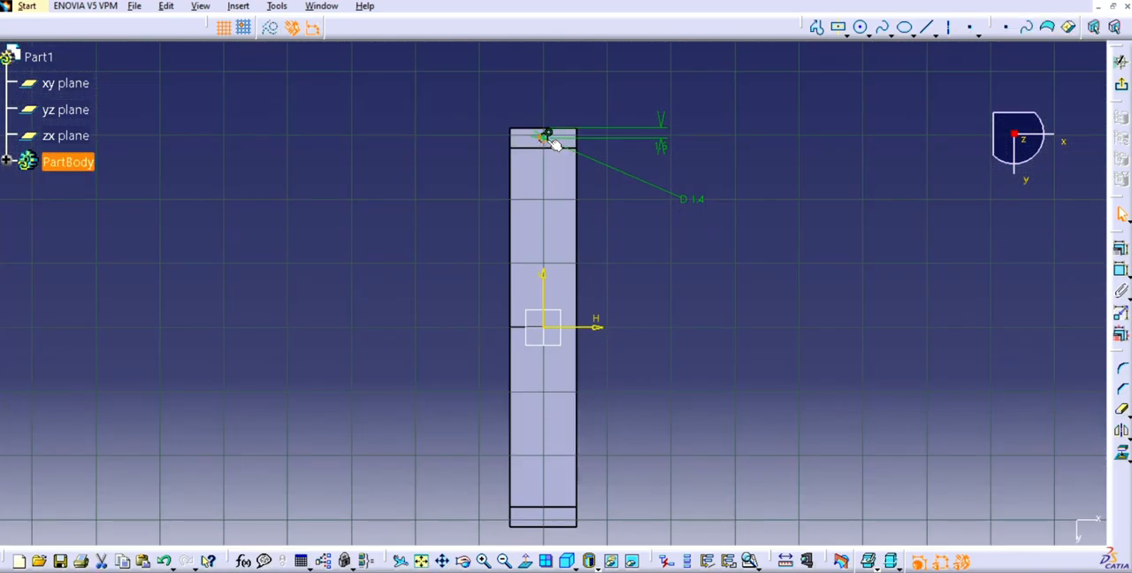
pyautogui.click(1121, 432)
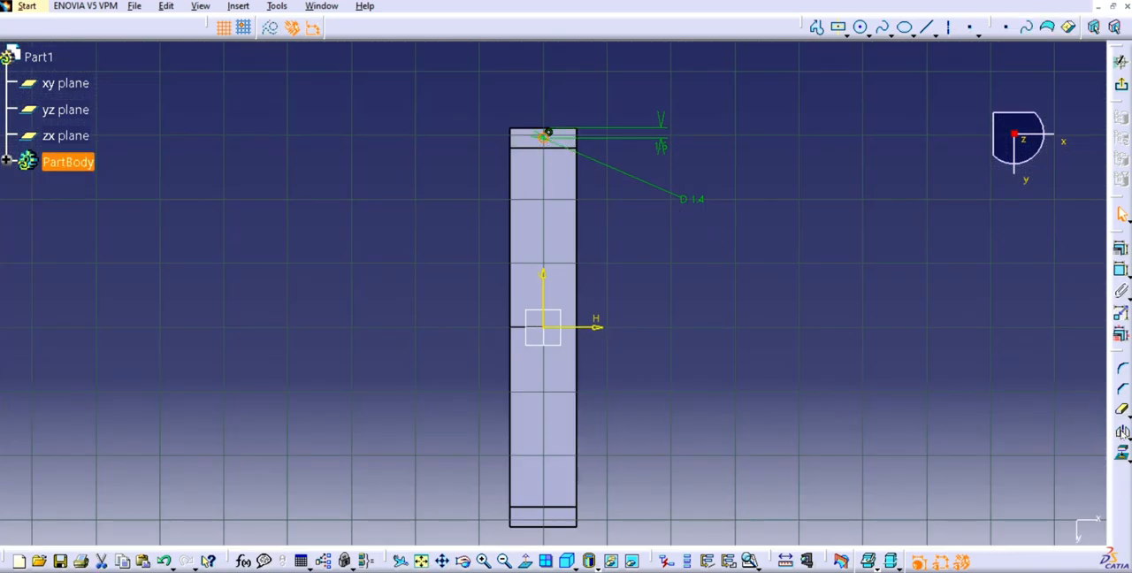
pyautogui.click(596, 327)
# - Leave the sketch and extrude both circles outward from the lips with a Pad of 2 cm length
pyautogui.click(1120, 84)
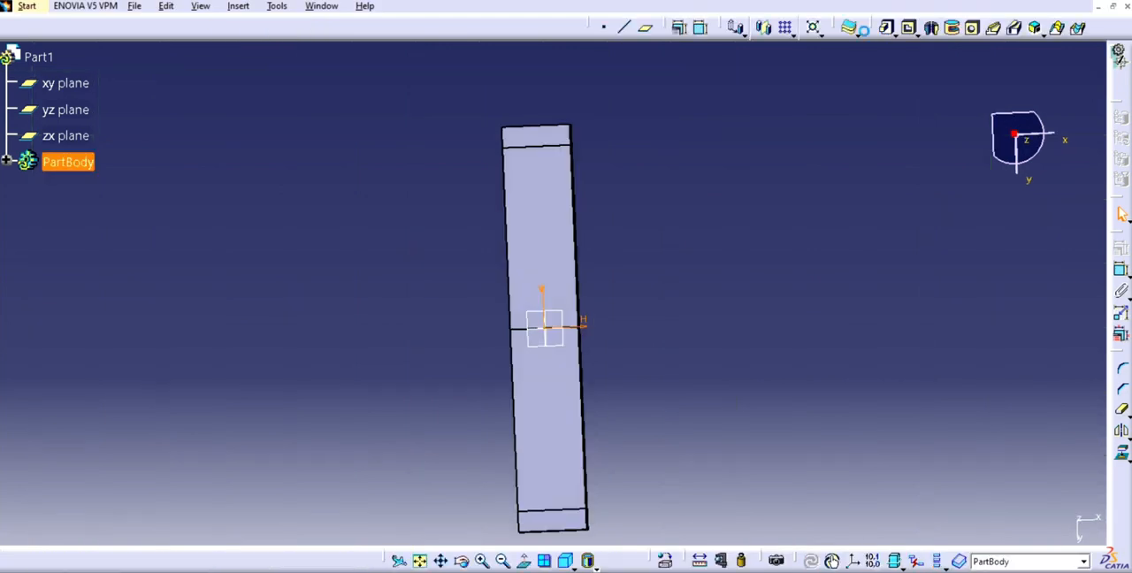
pyautogui.click(887, 28)
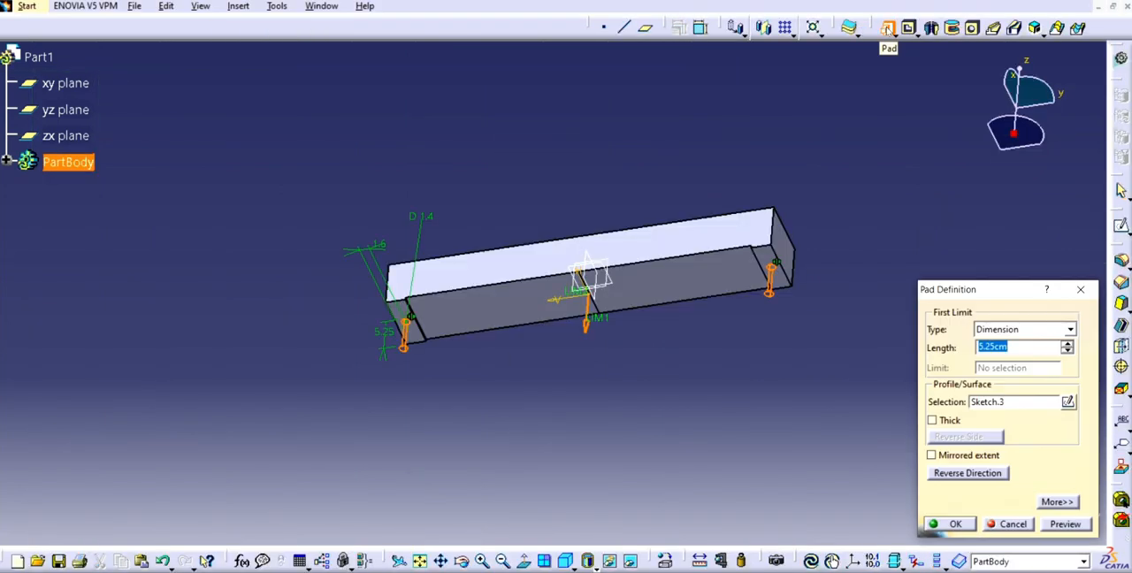
pyautogui.write('2.5')
pyautogui.press('Return')
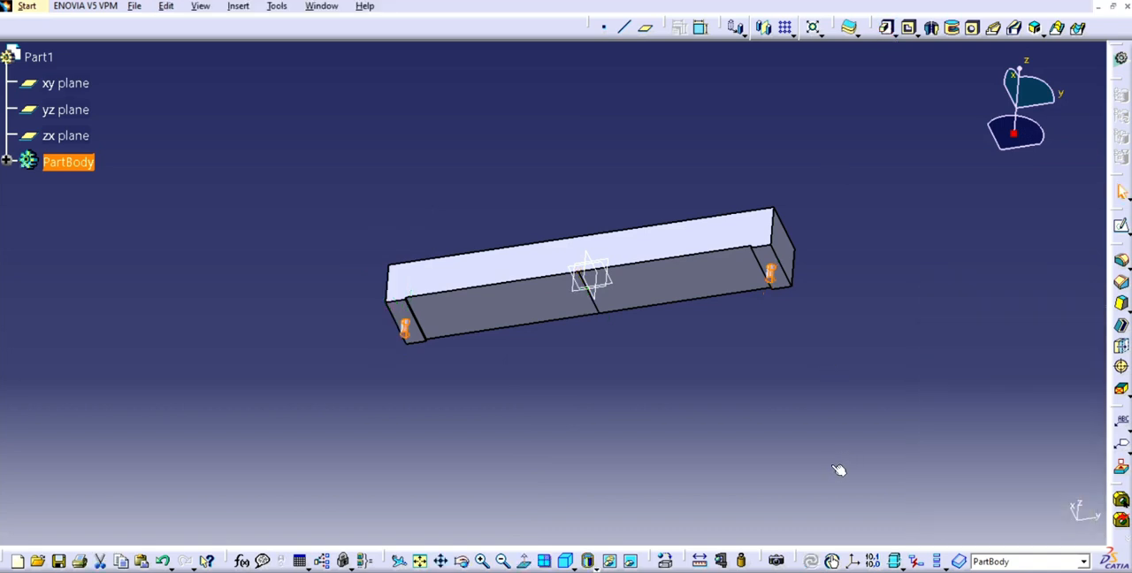
# - Round the edges of the bar's top face with a 0.5 cm Edge Fillet
pyautogui.click(622, 393)
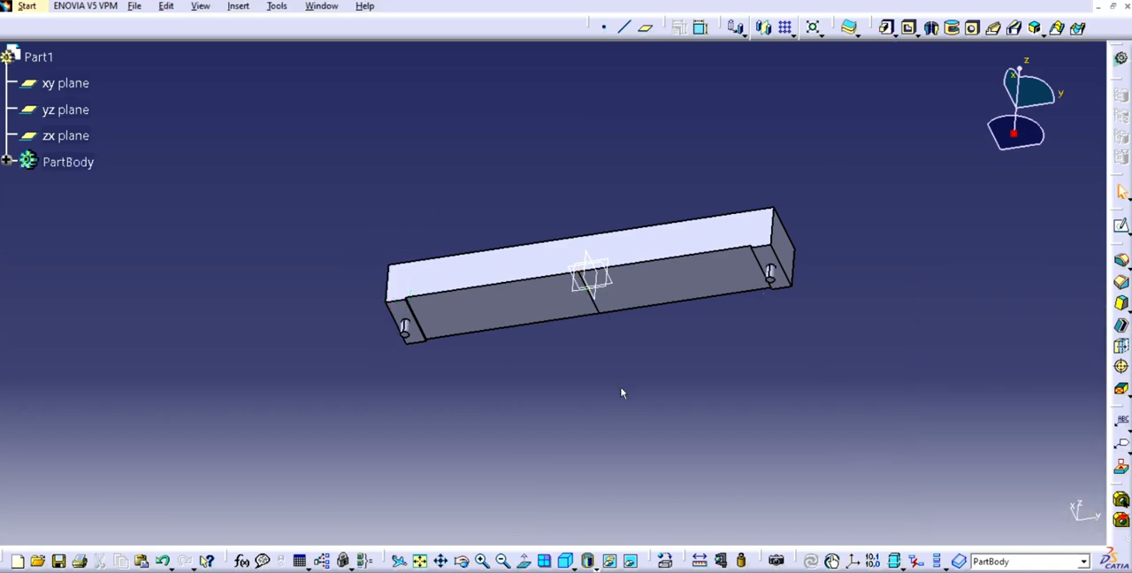
pyautogui.click(462, 565)
pyautogui.moveTo(529, 354); pyautogui.dragTo(509, 495)
pyautogui.click(434, 248)
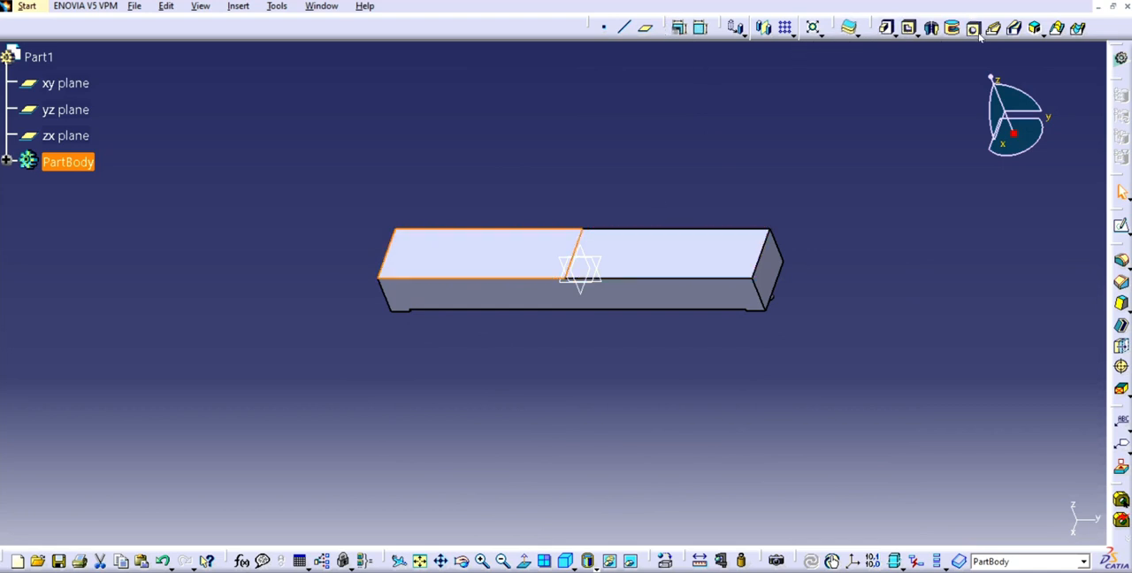
pyautogui.click(1121, 264)
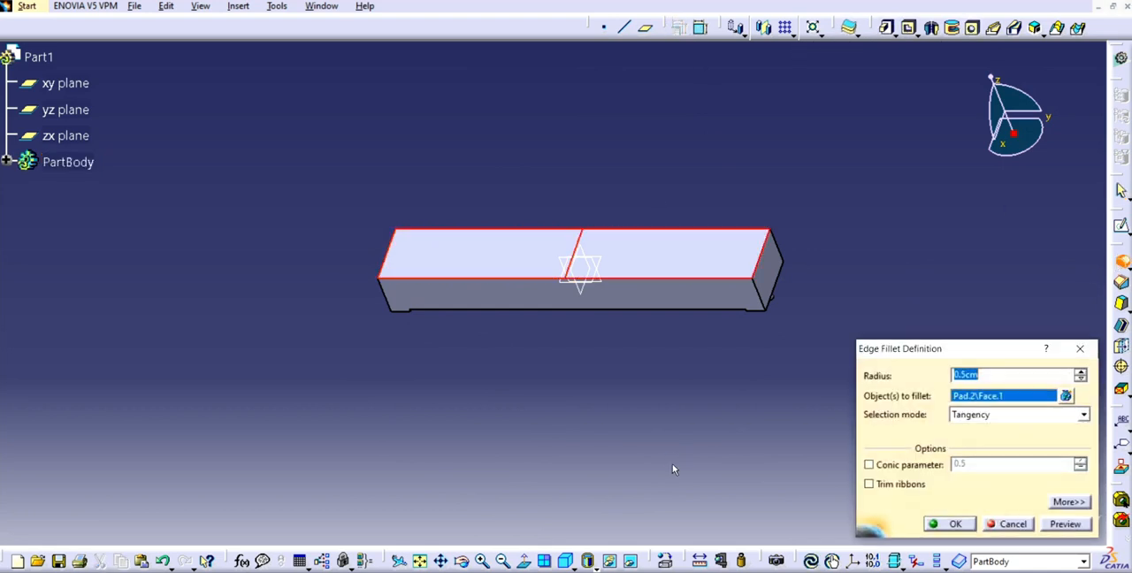
pyautogui.press('Escape')
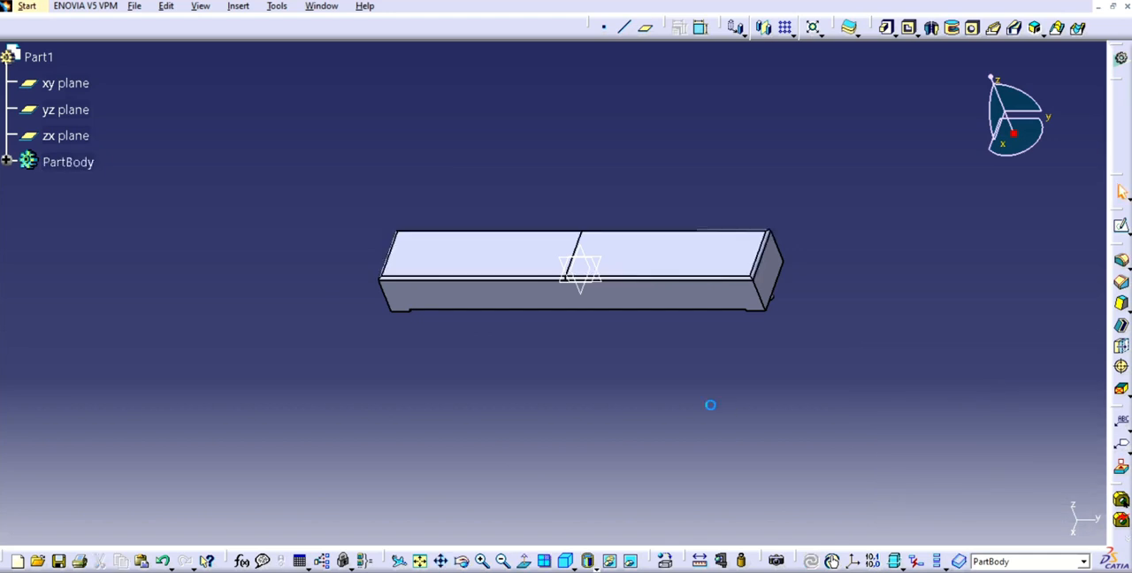
# - Round the edges of the bar's end face with an Edge Fillet
pyautogui.click(461, 561)
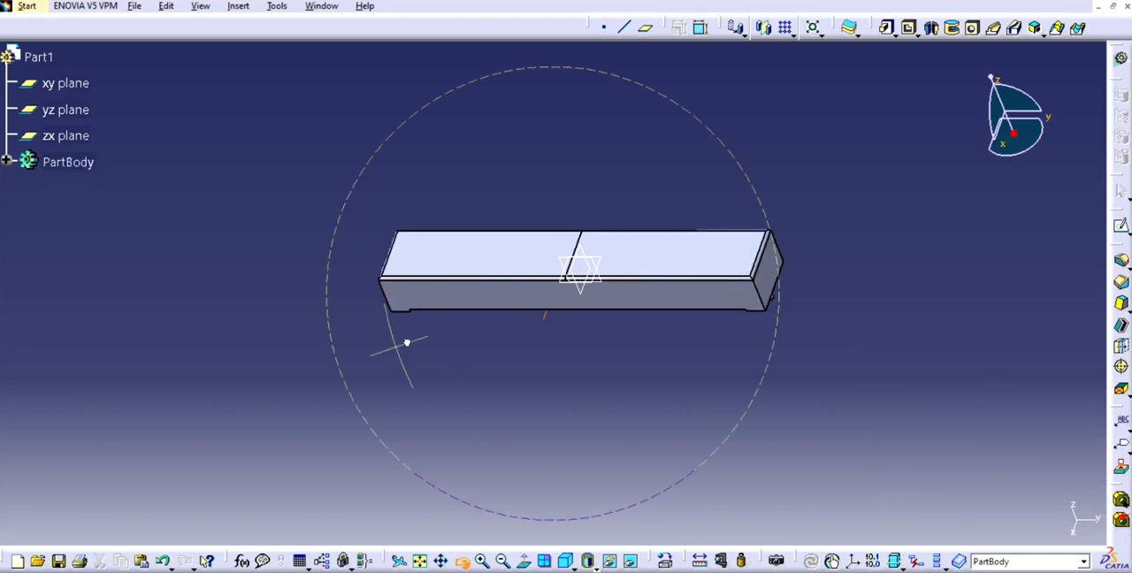
pyautogui.moveTo(413, 336); pyautogui.dragTo(738, 311)
pyautogui.click(1121, 260)
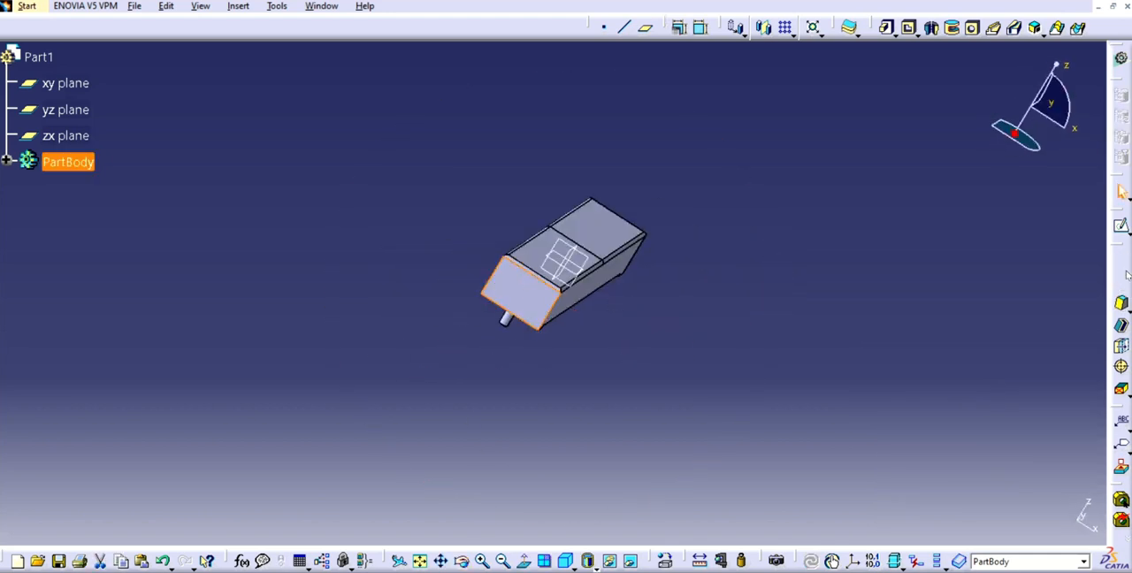
pyautogui.click(955, 524)
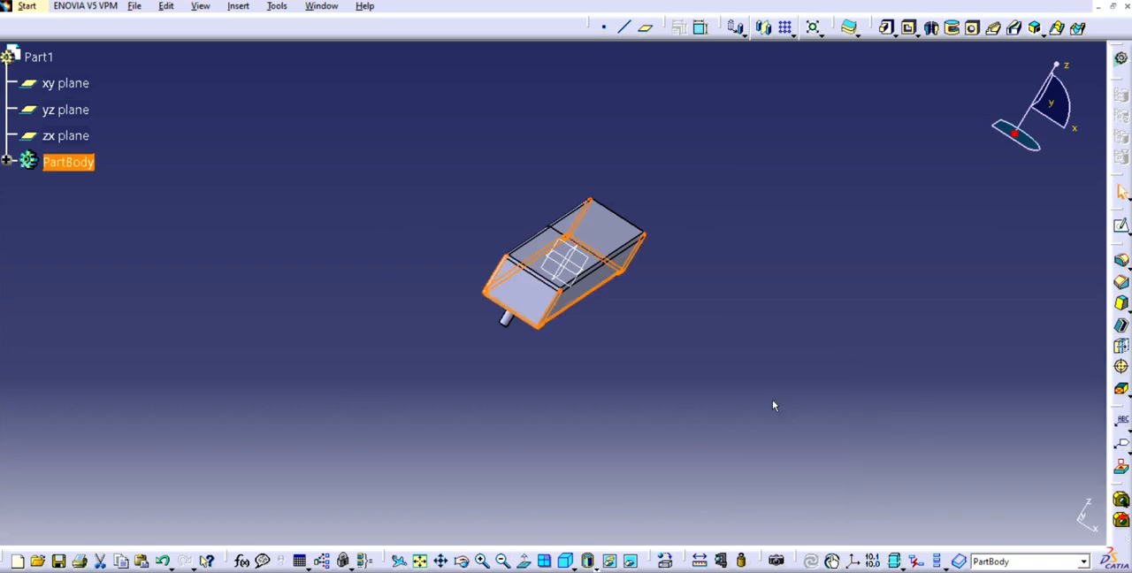
# - Save the part as a CATPart file in the train folder and close the document
pyautogui.click(462, 561)
pyautogui.moveTo(531, 336); pyautogui.dragTo(456, 262)
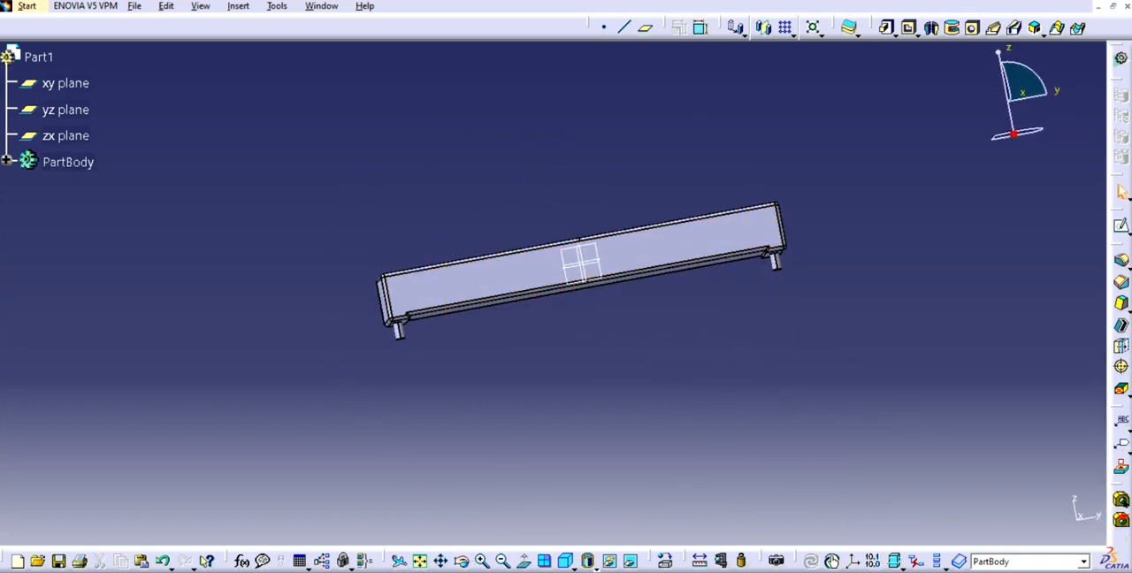
pyautogui.click(134, 6)
pyautogui.click(161, 118)
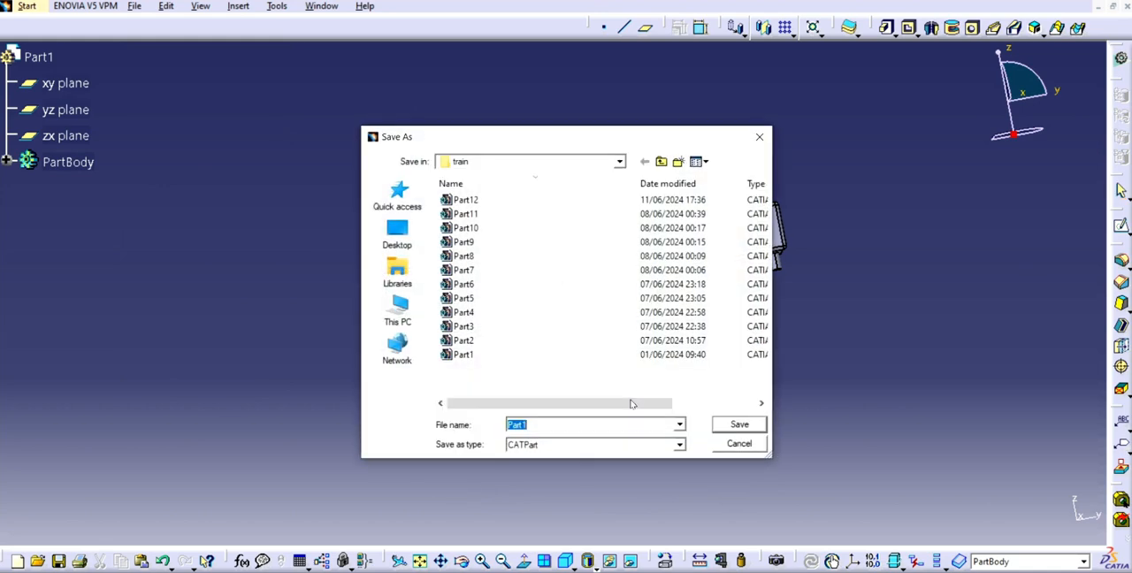
pyautogui.click(562, 424)
pyautogui.press('Return')
pyautogui.click(1128, 7)
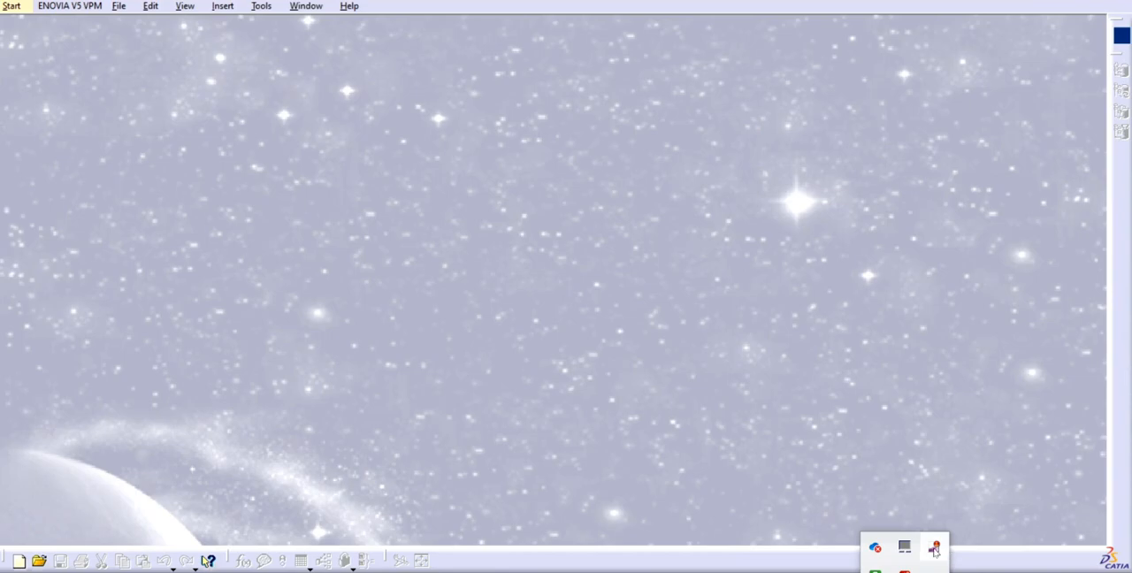
pyautogui.rightClick(936, 549)
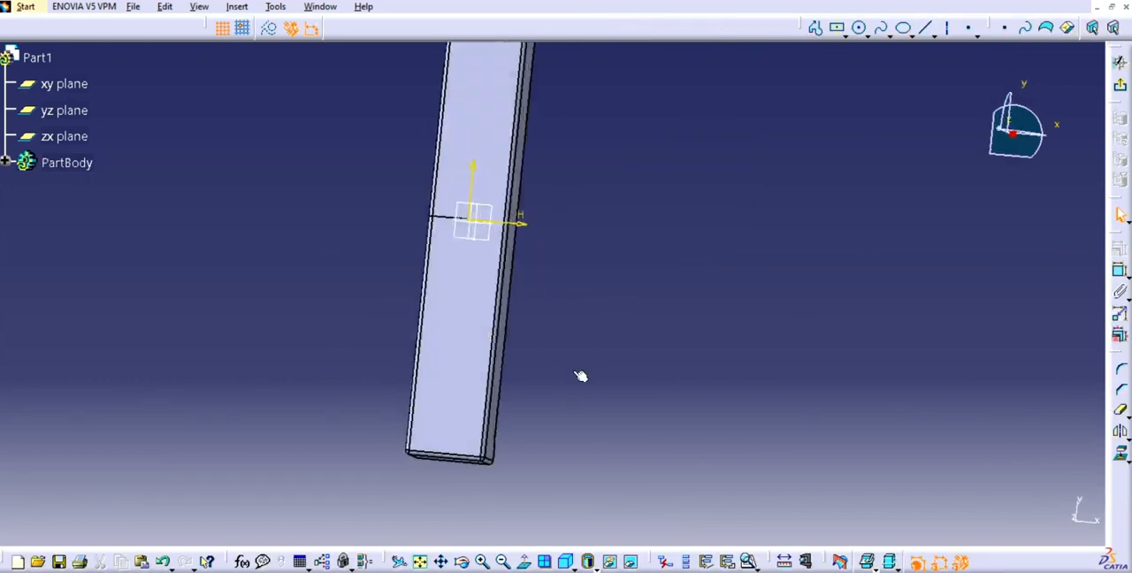
# - Sketch a circle on the bar's top face, centred on the sketch origin, and set its diameter to 4.2 cm
pyautogui.click(860, 28)
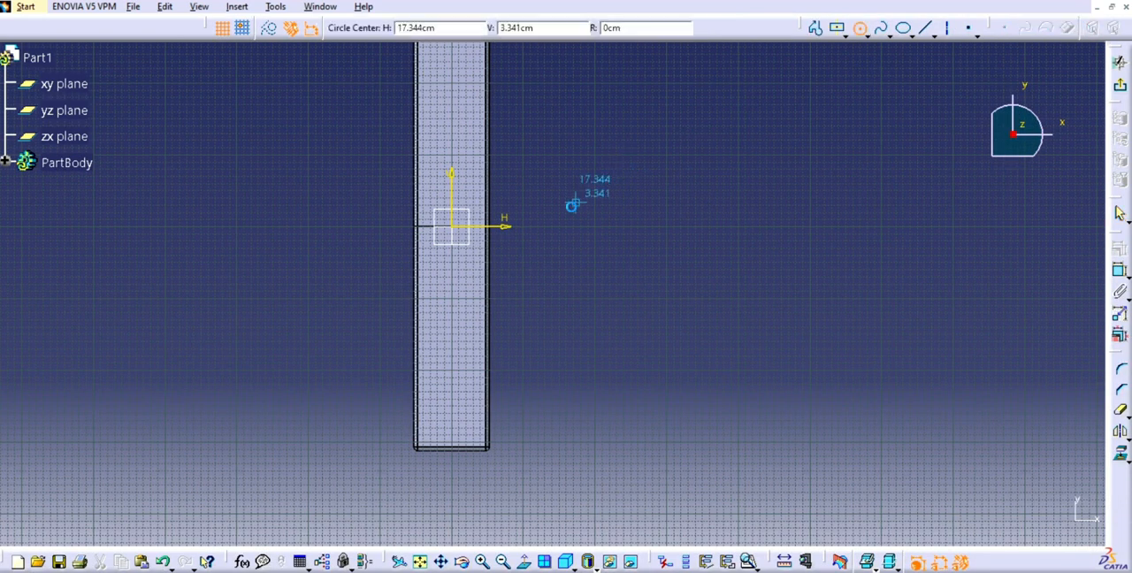
pyautogui.click(451, 227)
pyautogui.click(496, 160)
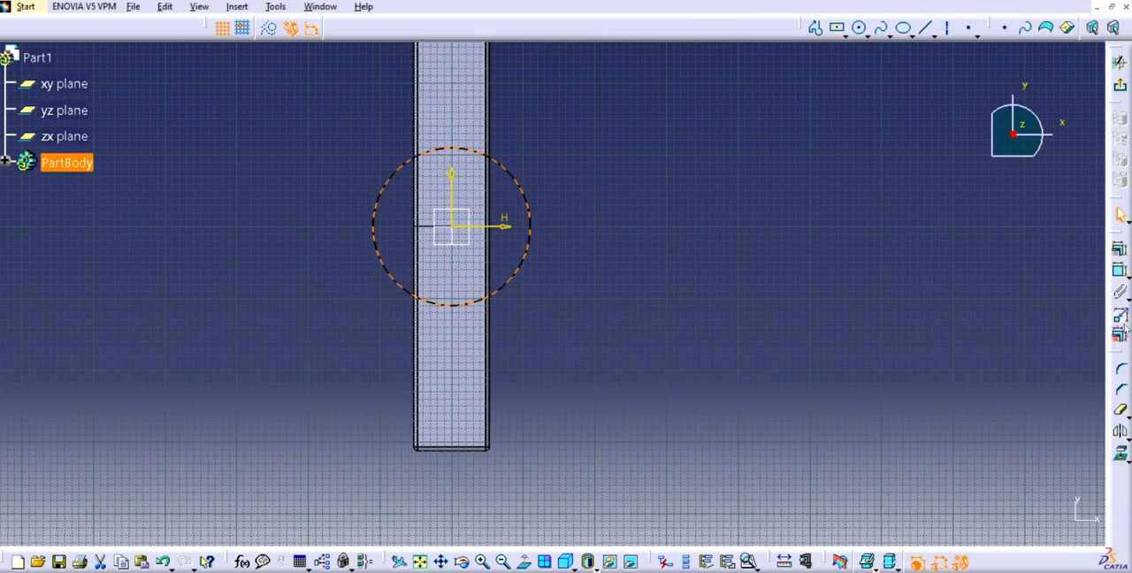
pyautogui.click(1120, 270)
pyautogui.click(789, 272)
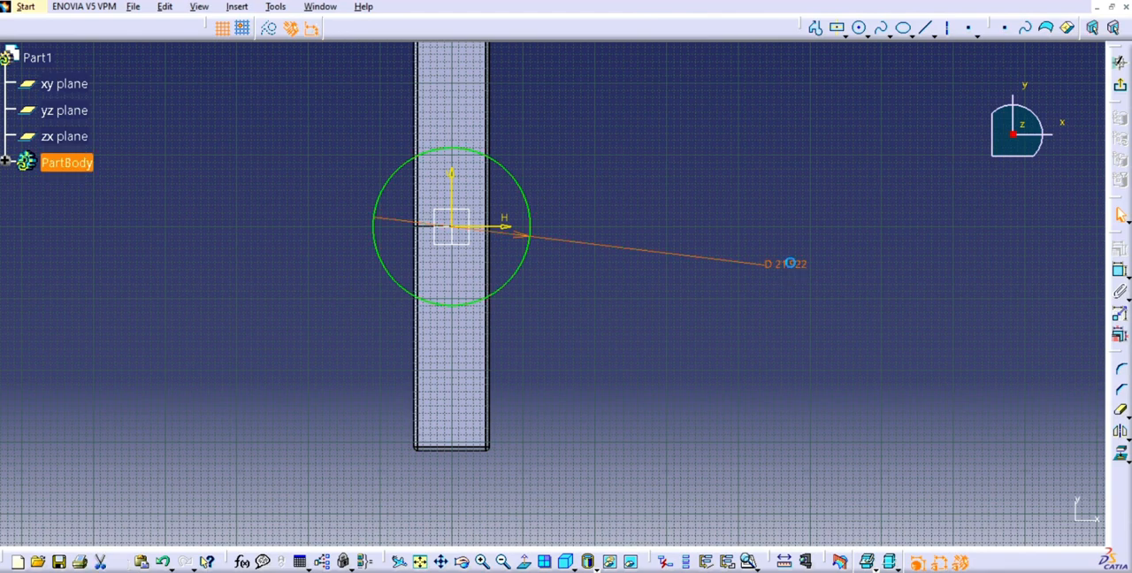
pyautogui.doubleClick(791, 267)
pyautogui.write('4.2')
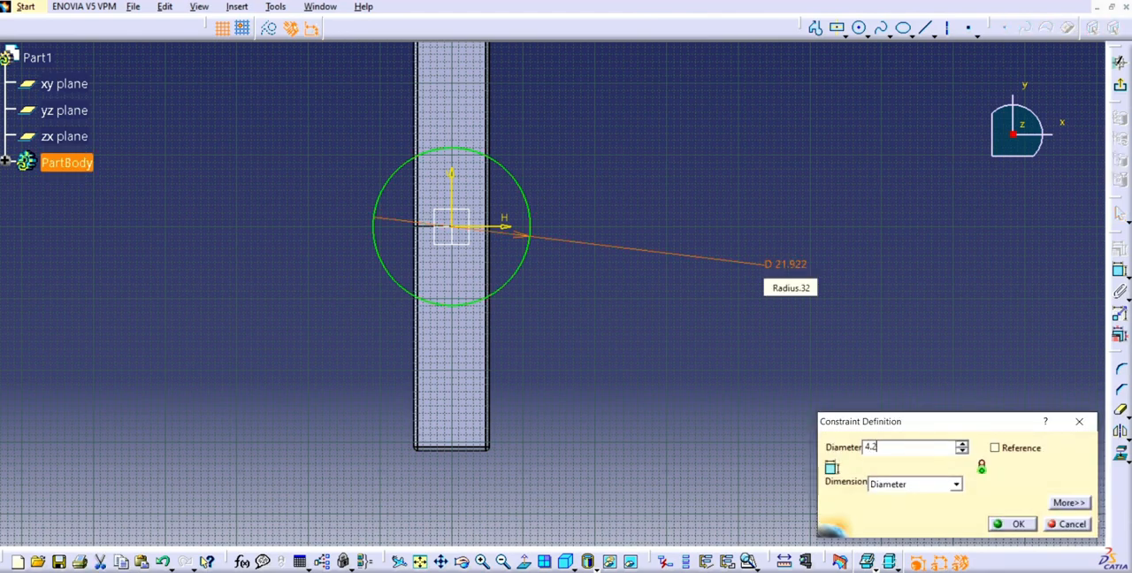
pyautogui.press('Return')
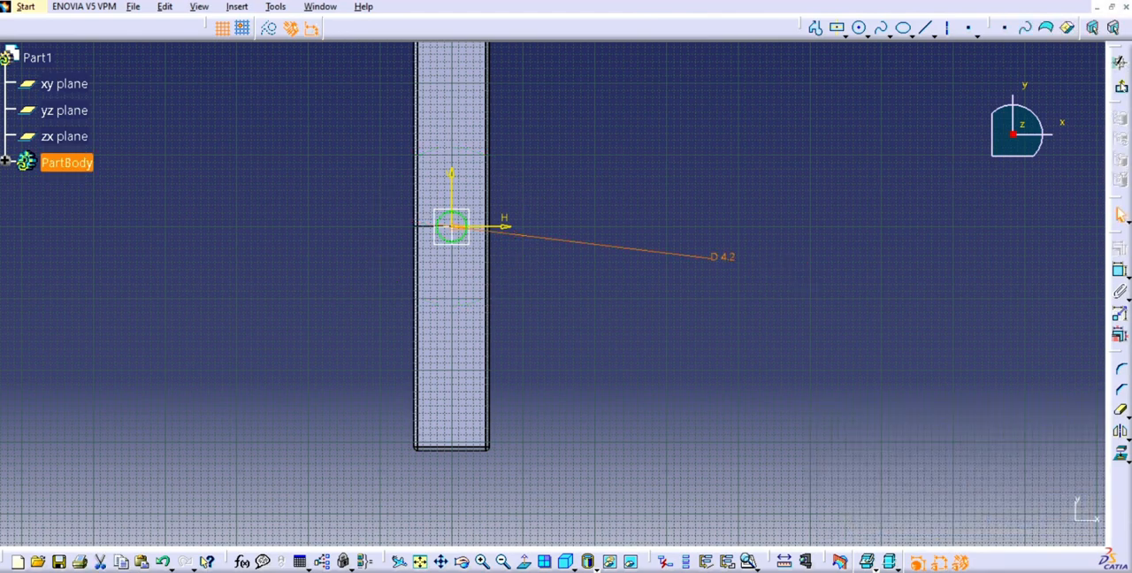
# - Leave the sketch and cut the 4.2 cm circle down through the bar's full height with a Pocket
pyautogui.click(1120, 84)
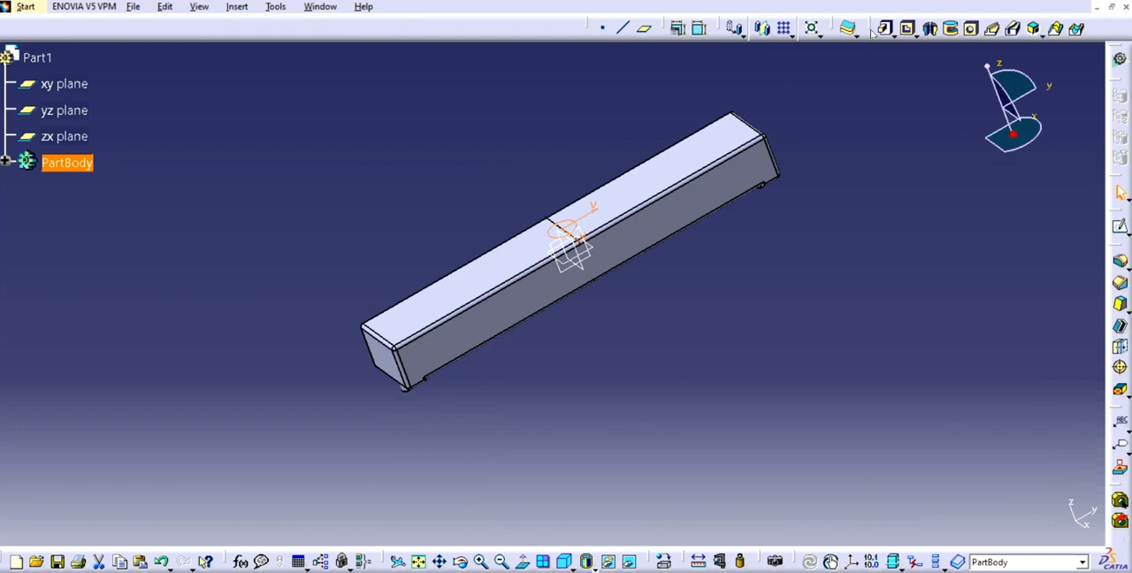
pyautogui.click(909, 28)
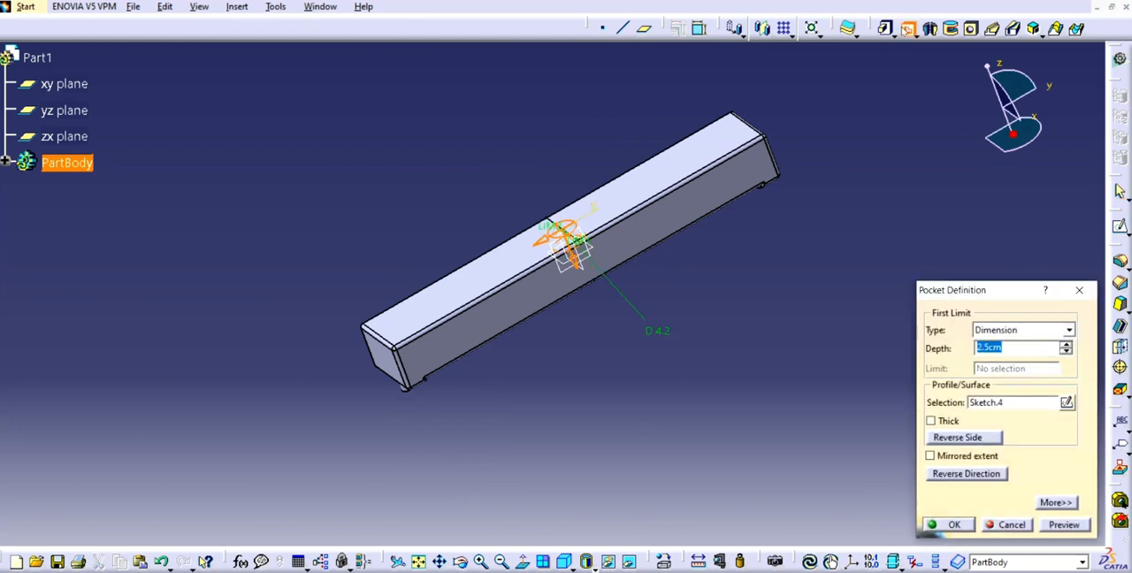
pyautogui.write('10.5')
pyautogui.press('Return')
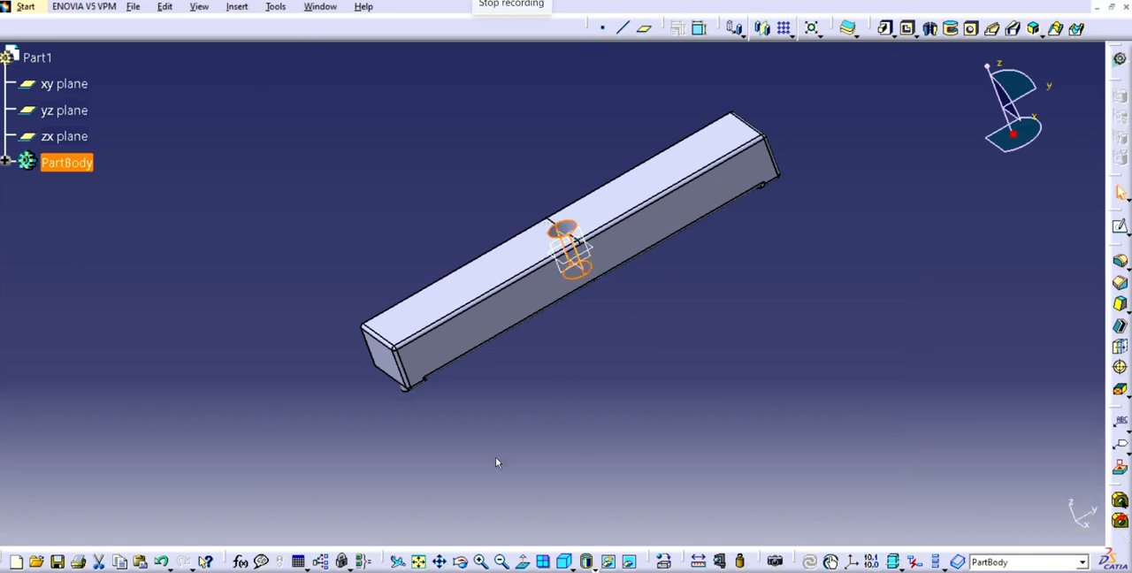
pyautogui.click(462, 566)
pyautogui.moveTo(513, 371); pyautogui.dragTo(767, 285)
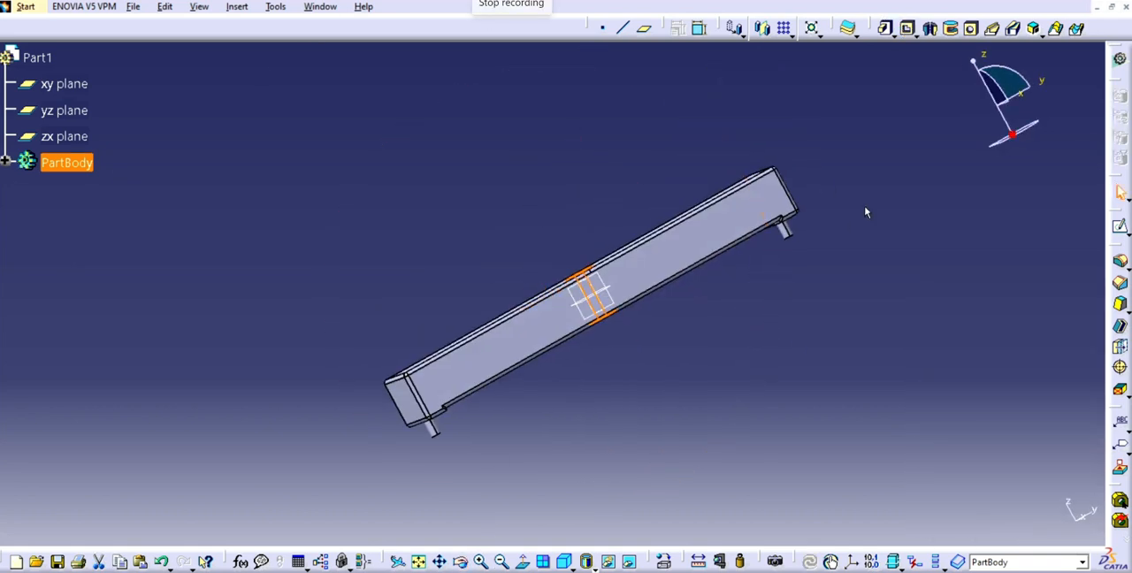